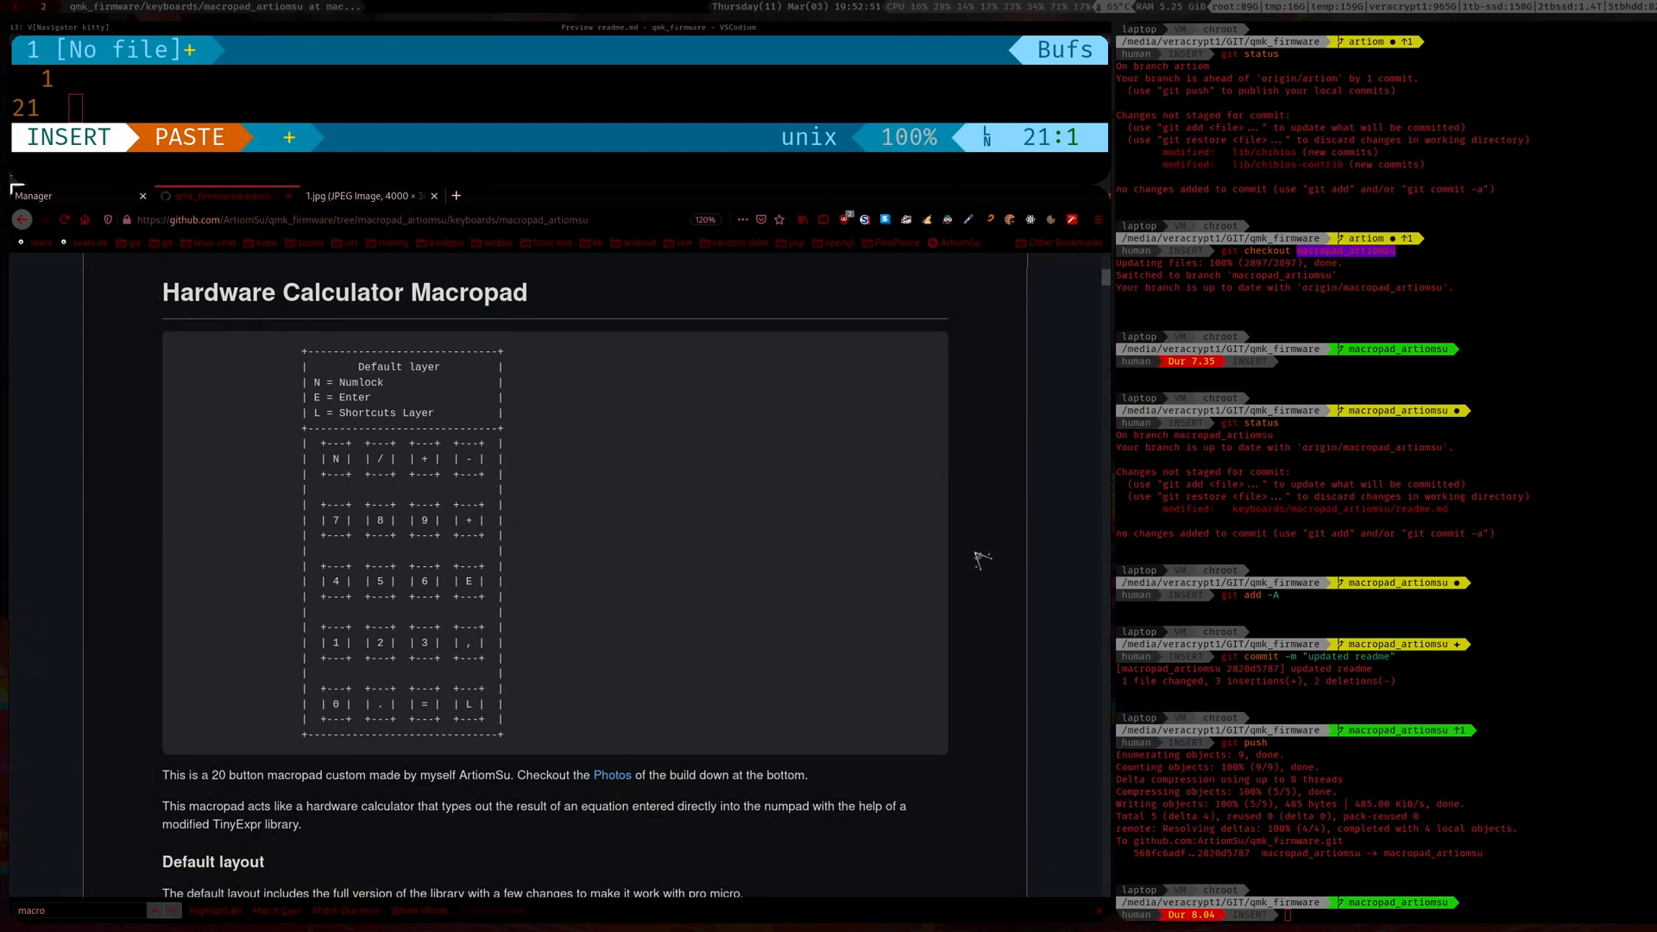
{"action": "scroll", "coordinate": [972, 539], "scroll_direction": "up", "scroll_amount": 3}
{"action": "scroll", "coordinate": [970, 539], "scroll_direction": "up", "scroll_amount": 5}
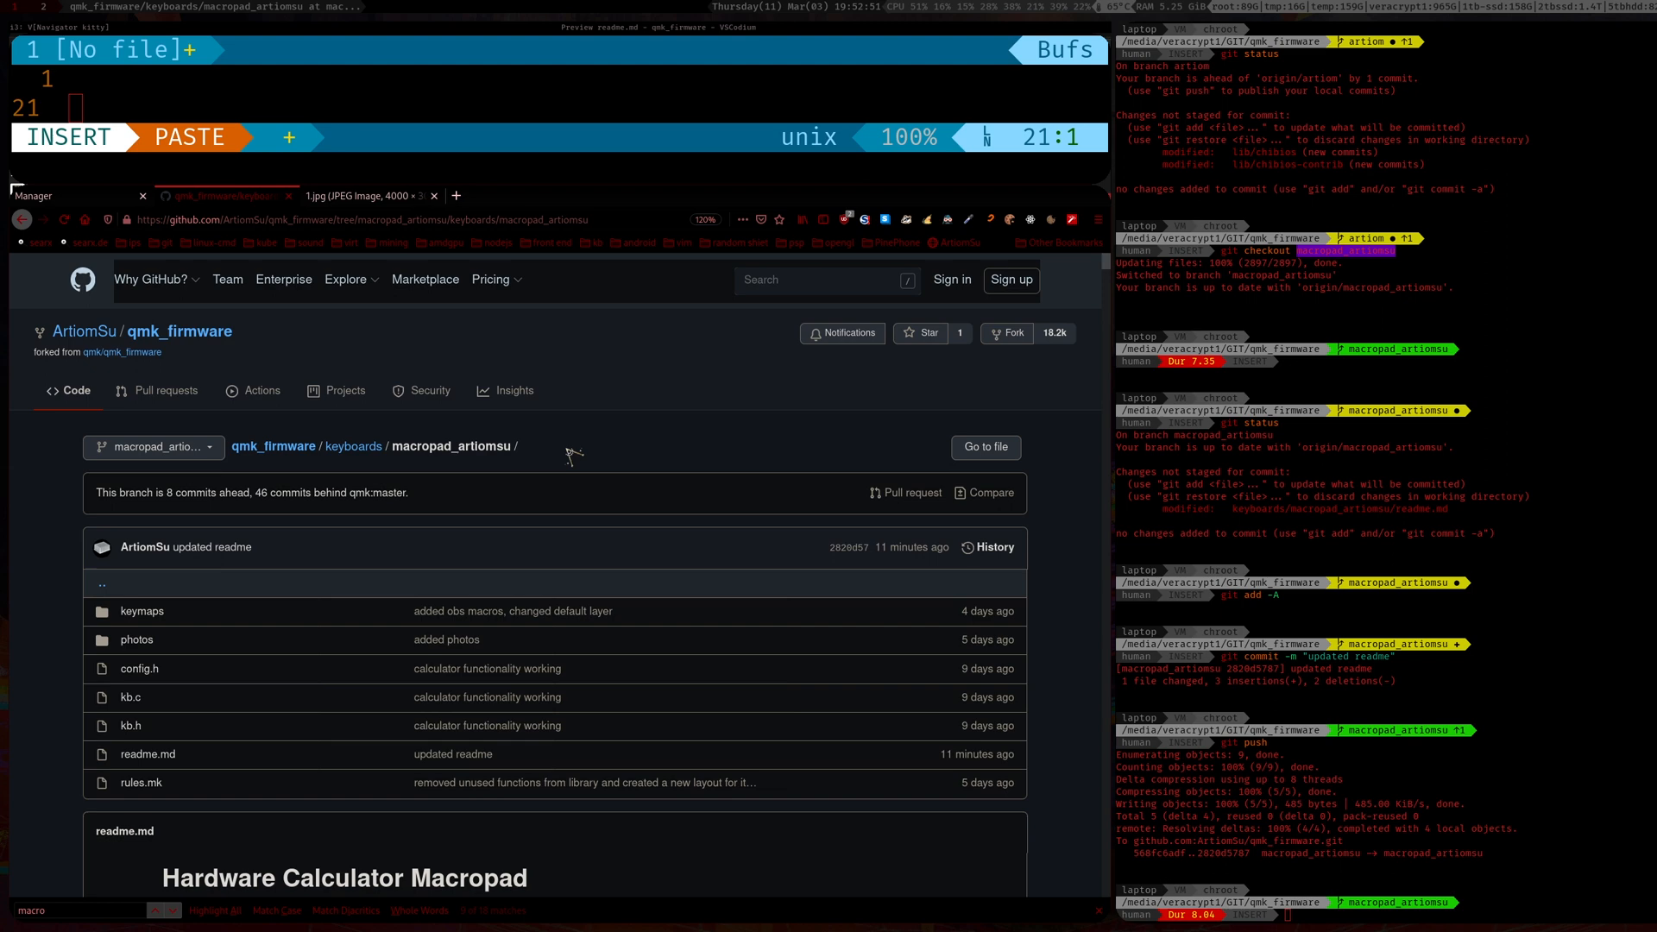
- Select the macropad_artiomsu keyboard folder URL in the address bar, then return focus to the readme page
{"action": "left_click_drag", "start_coordinate": [585, 223], "coordinate": [163, 220]}
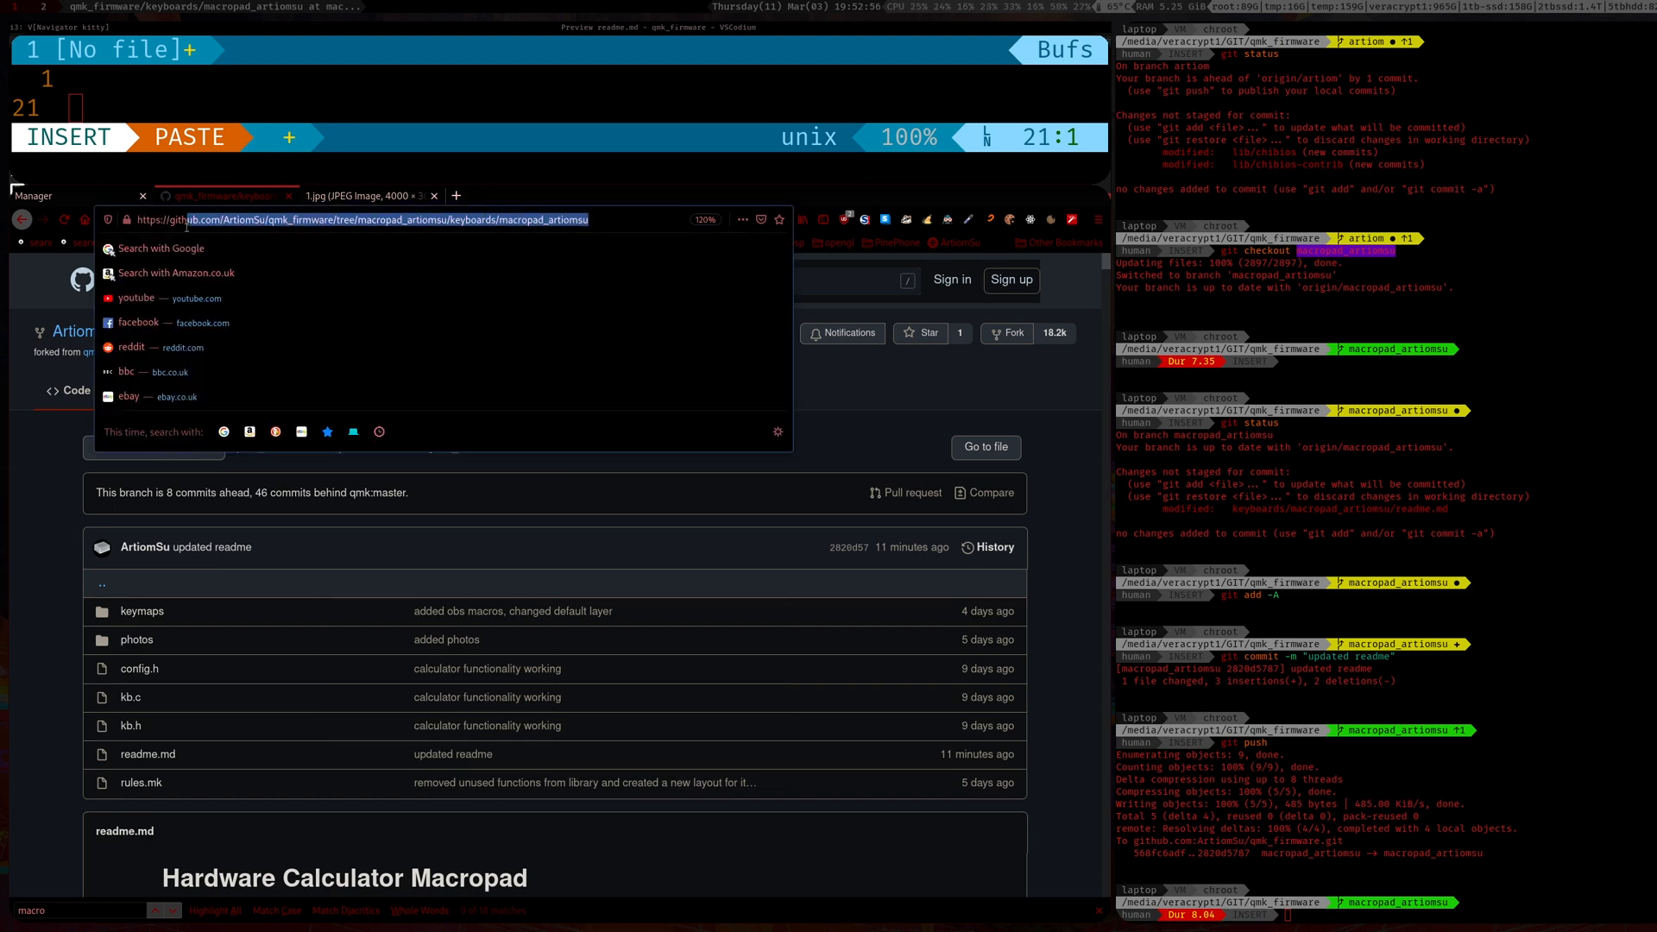
{"action": "left_click", "coordinate": [891, 470]}
{"action": "scroll", "coordinate": [728, 686], "scroll_direction": "down", "scroll_amount": 5}
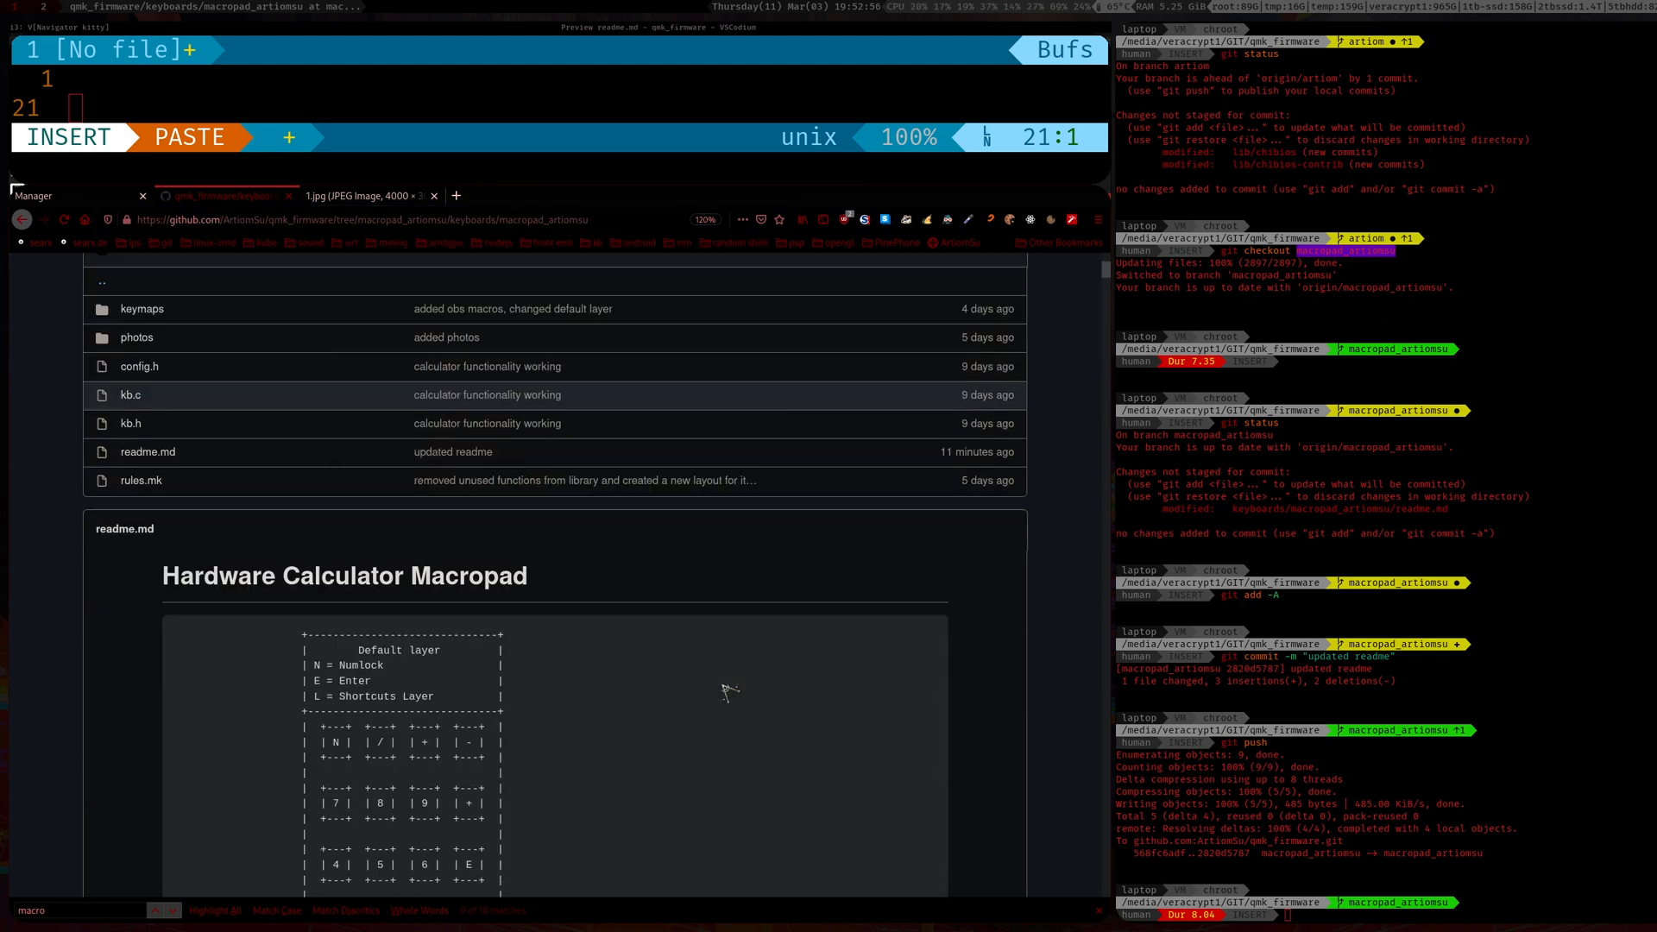
{"action": "scroll", "coordinate": [728, 669], "scroll_direction": "down", "scroll_amount": 4}
{"action": "scroll", "coordinate": [721, 605], "scroll_direction": "down", "scroll_amount": 10}
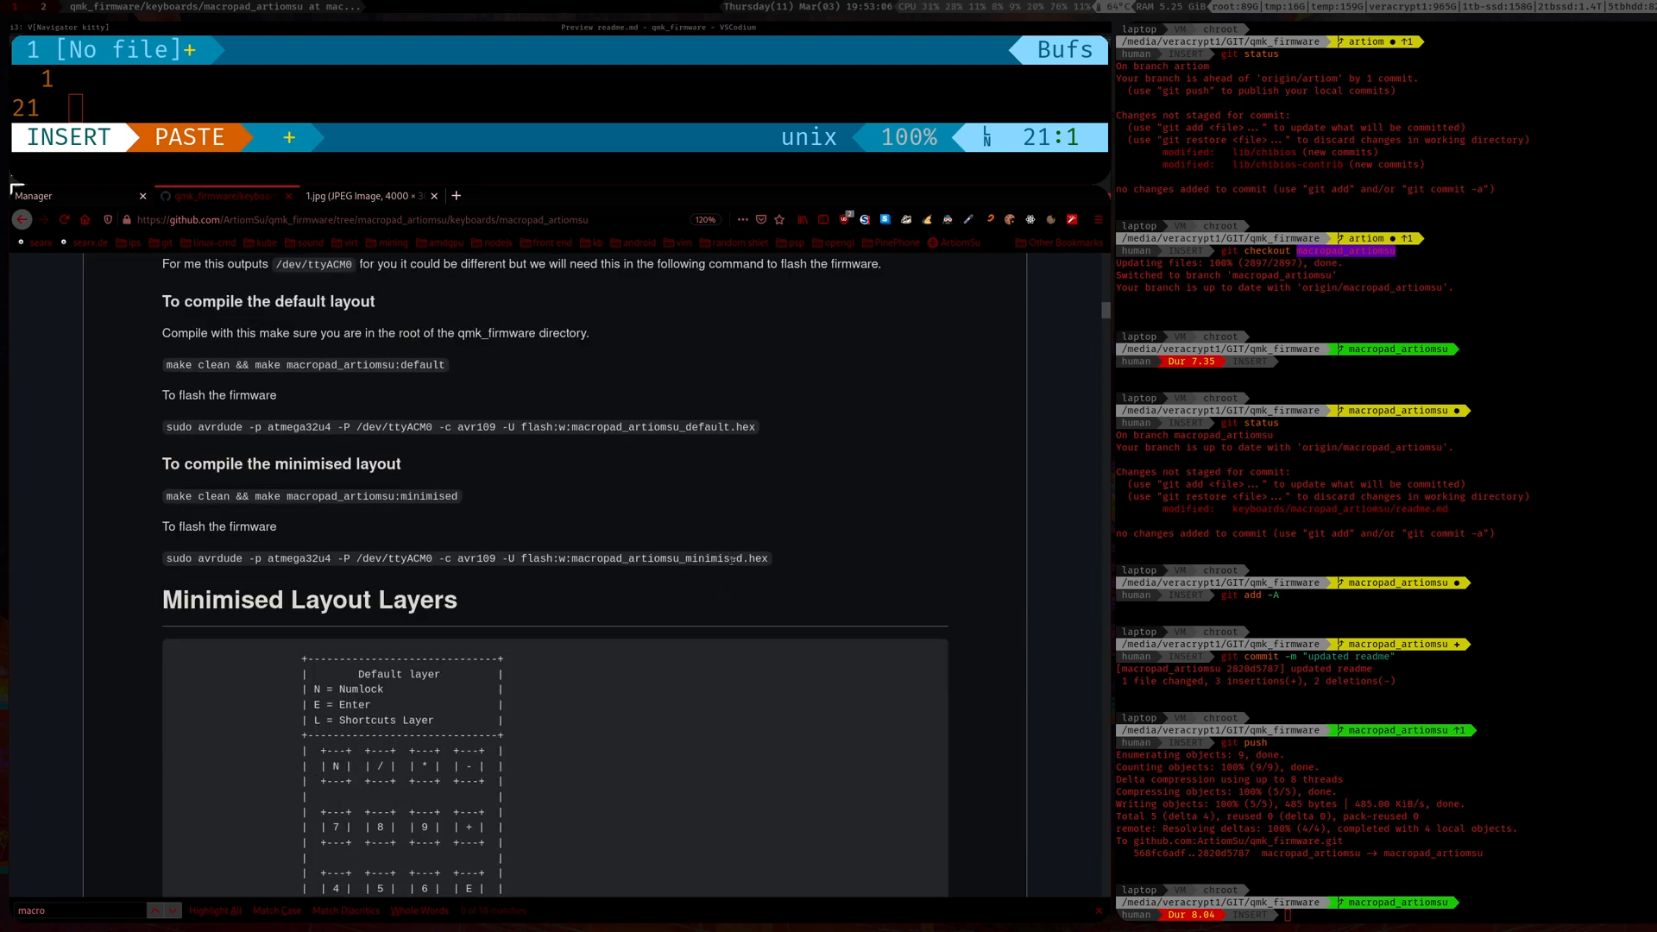
{"action": "scroll", "coordinate": [738, 580], "scroll_direction": "down", "scroll_amount": 3}
{"action": "scroll", "coordinate": [732, 569], "scroll_direction": "down", "scroll_amount": 8}
{"action": "scroll", "coordinate": [728, 566], "scroll_direction": "down", "scroll_amount": 5}
{"action": "scroll", "coordinate": [726, 562], "scroll_direction": "down", "scroll_amount": 4}
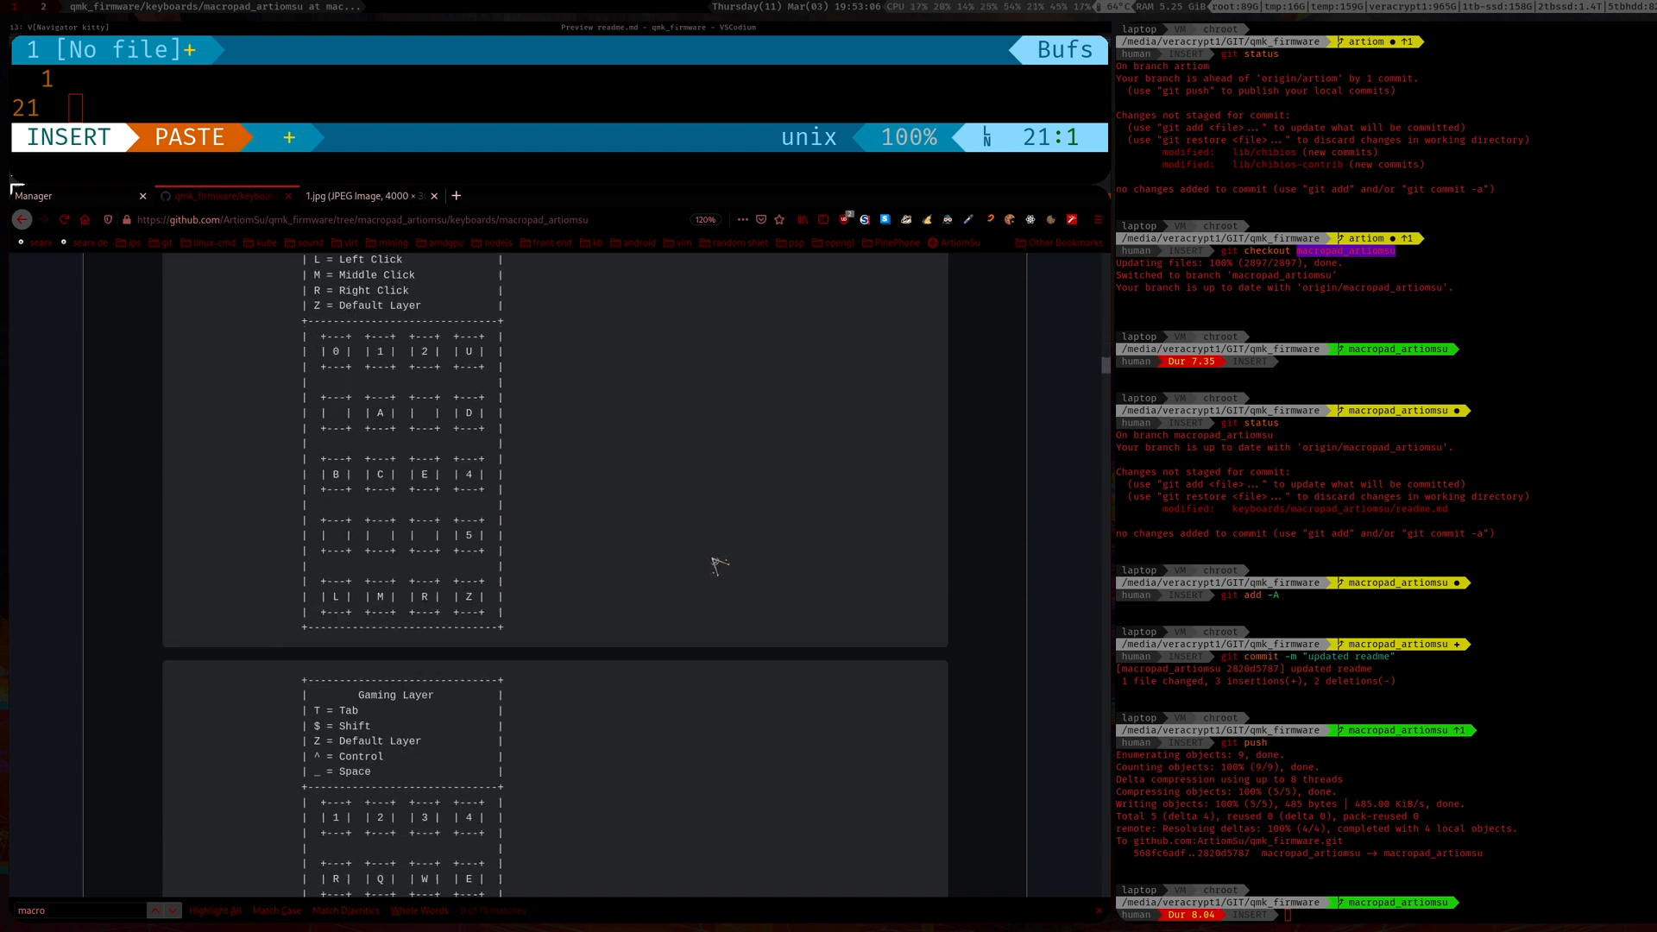
{"action": "scroll", "coordinate": [713, 562], "scroll_direction": "down", "scroll_amount": 5}
{"action": "scroll", "coordinate": [721, 556], "scroll_direction": "down", "scroll_amount": 2}
{"action": "scroll", "coordinate": [725, 552], "scroll_direction": "down", "scroll_amount": 5}
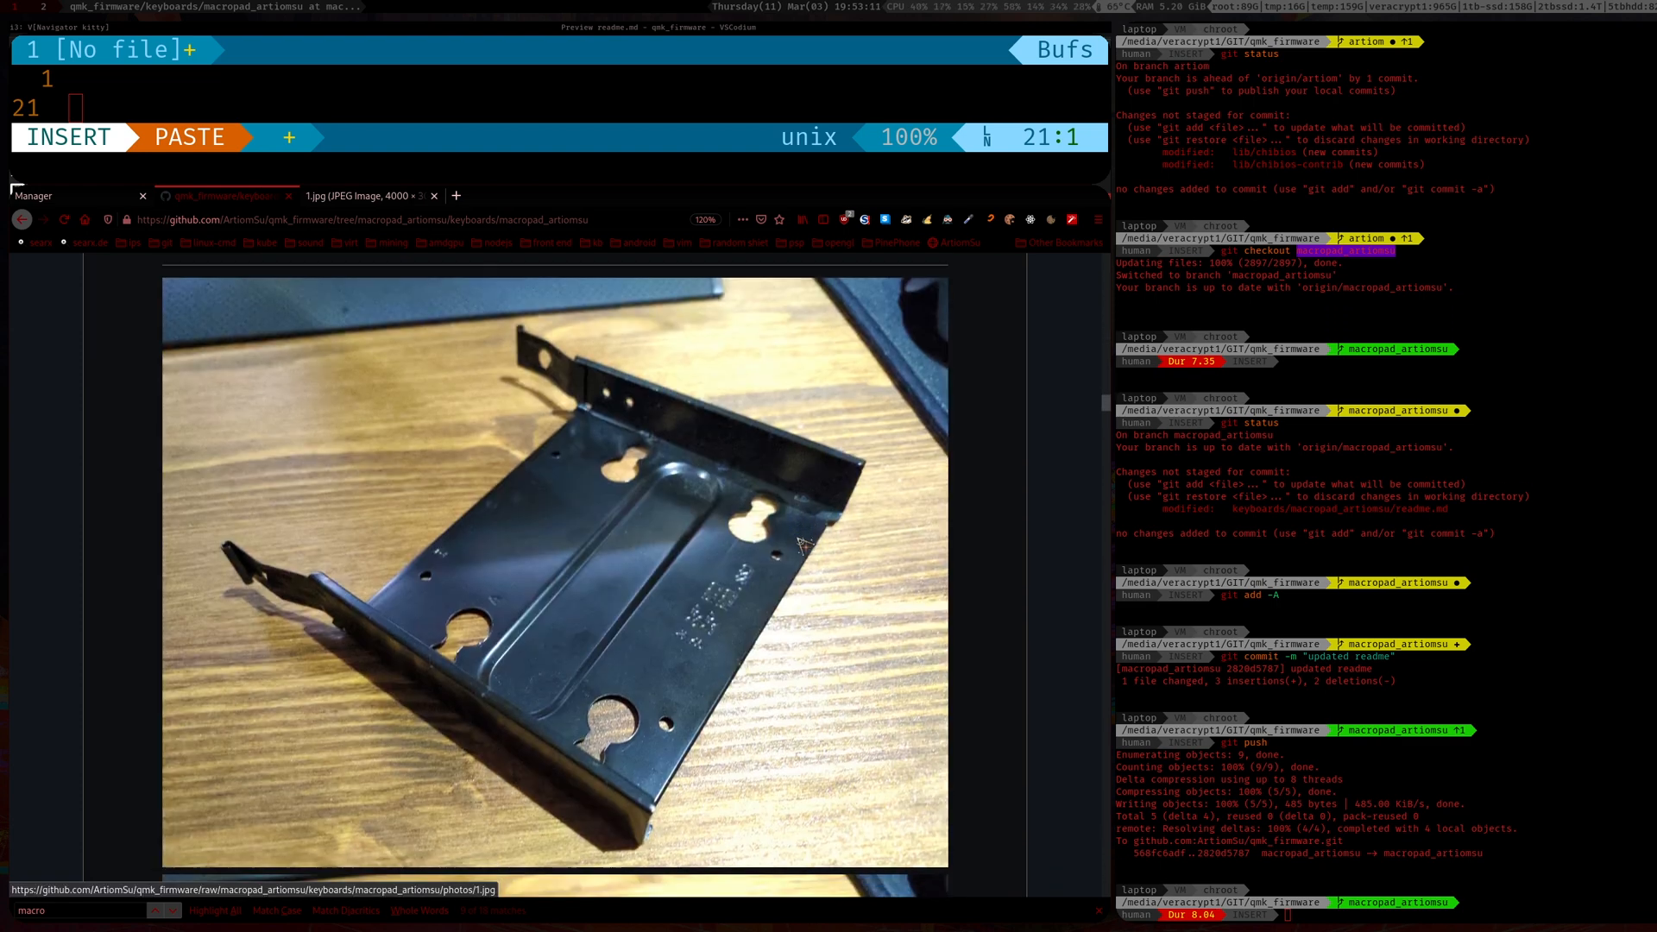
{"action": "scroll", "coordinate": [799, 541], "scroll_direction": "down", "scroll_amount": 1}
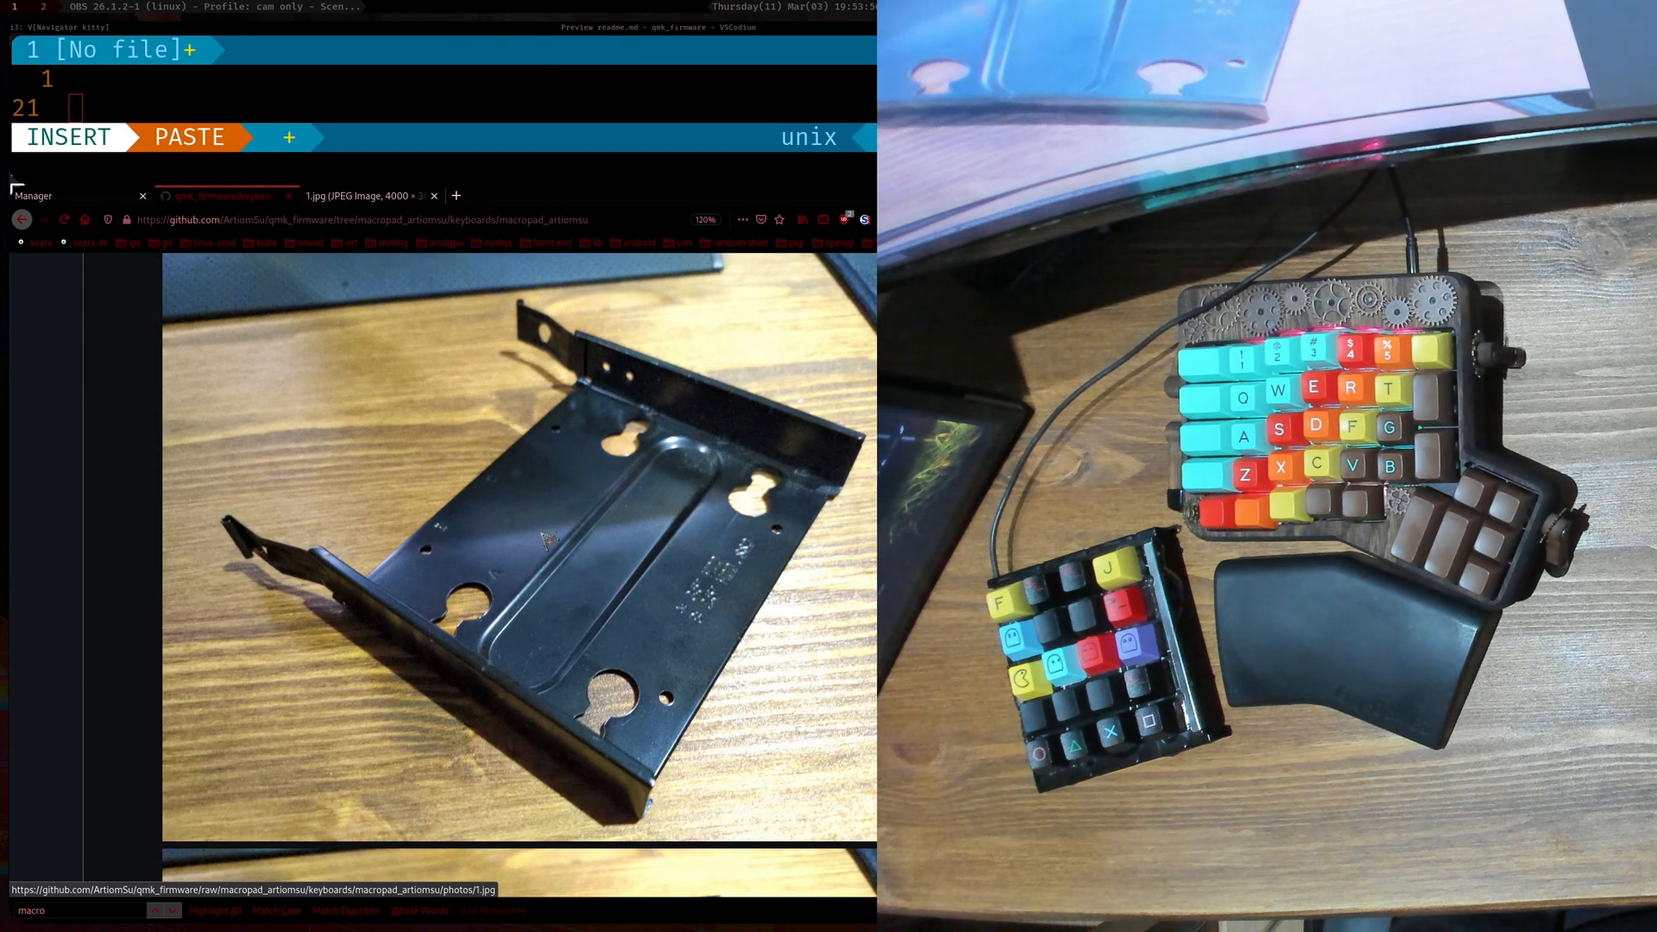
{"action": "scroll", "coordinate": [764, 570], "scroll_direction": "down", "scroll_amount": 5}
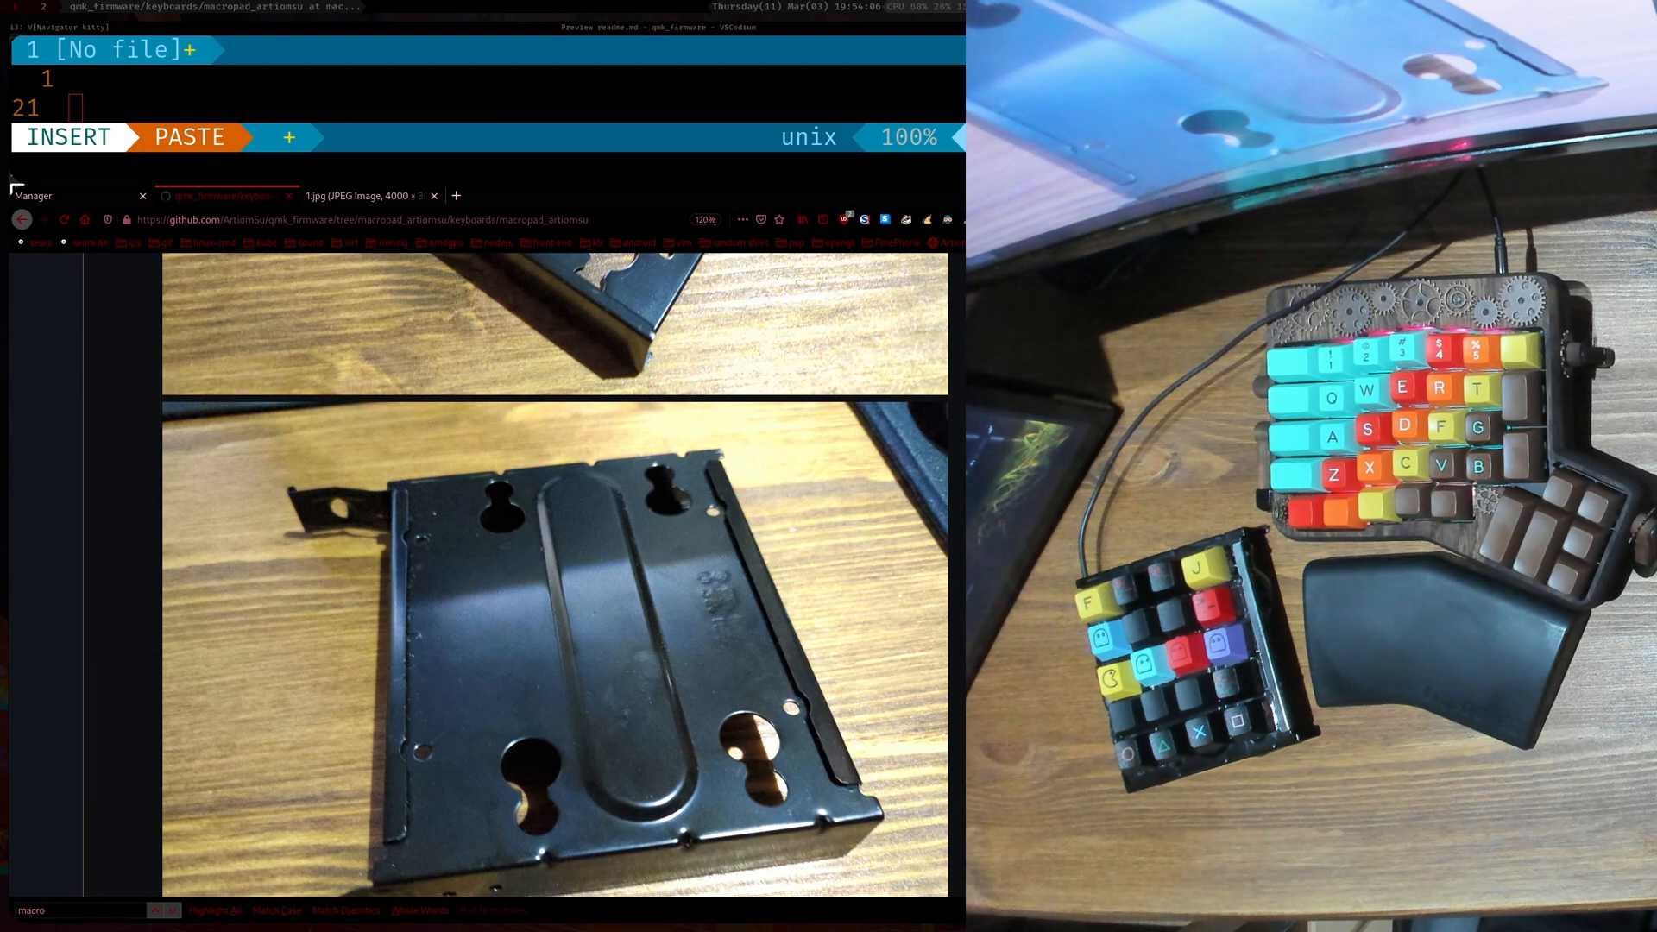
{"action": "scroll", "coordinate": [683, 476], "scroll_direction": "down", "scroll_amount": 2}
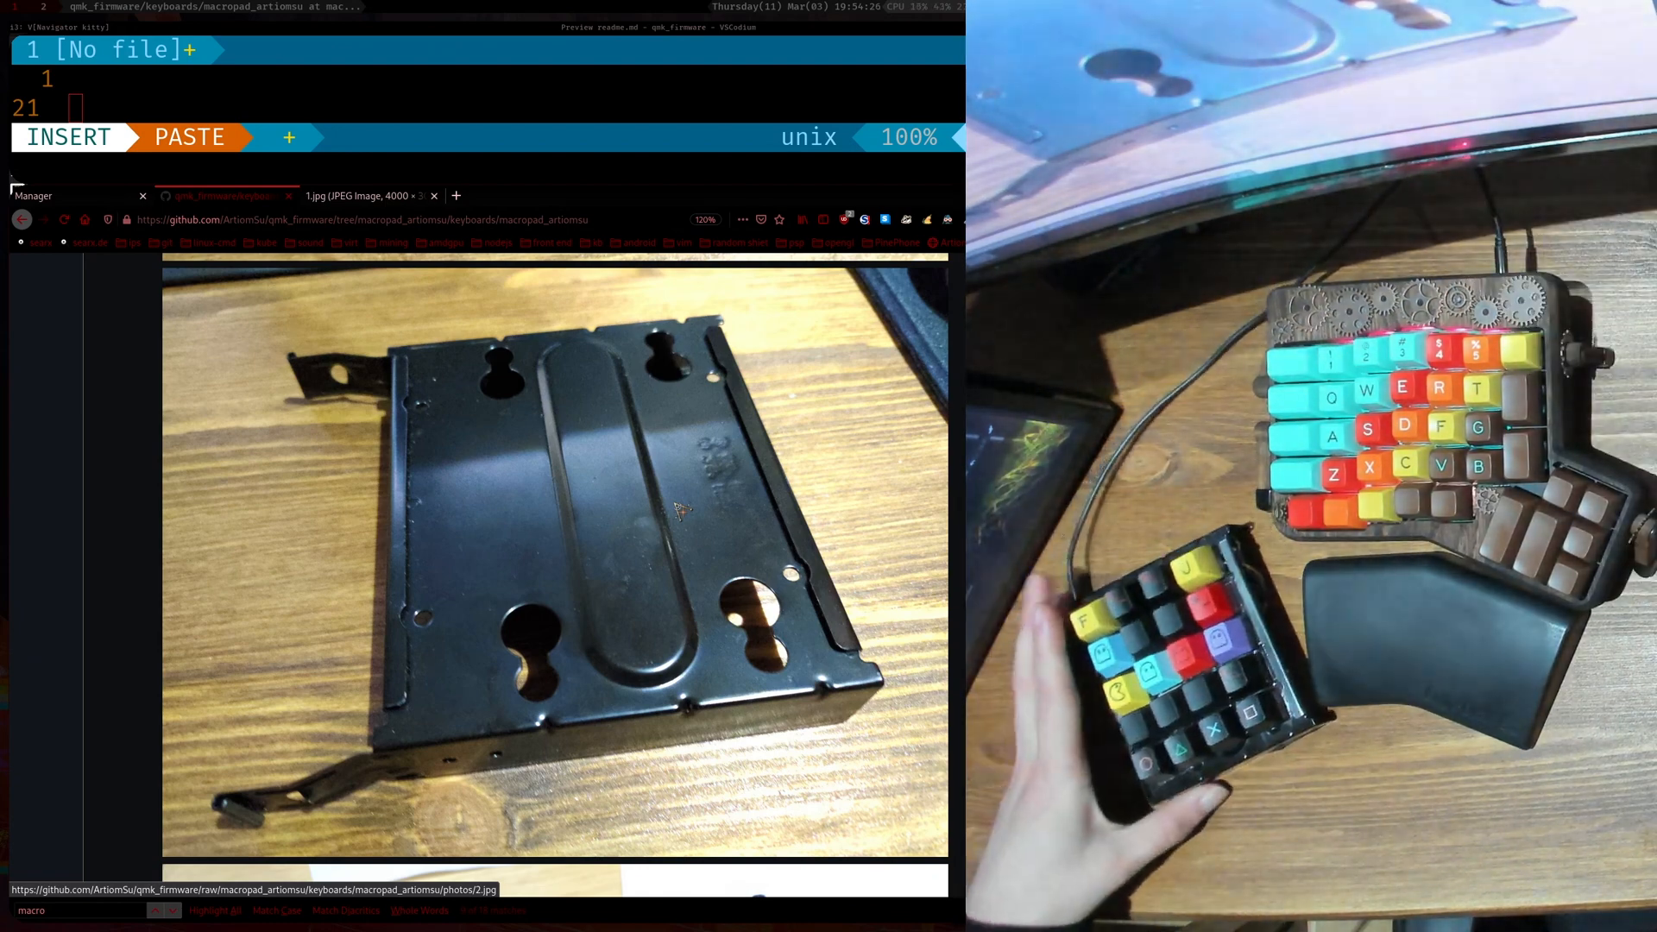
{"action": "scroll", "coordinate": [644, 499], "scroll_direction": "down", "scroll_amount": 3}
{"action": "scroll", "coordinate": [644, 499], "scroll_direction": "down", "scroll_amount": 3}
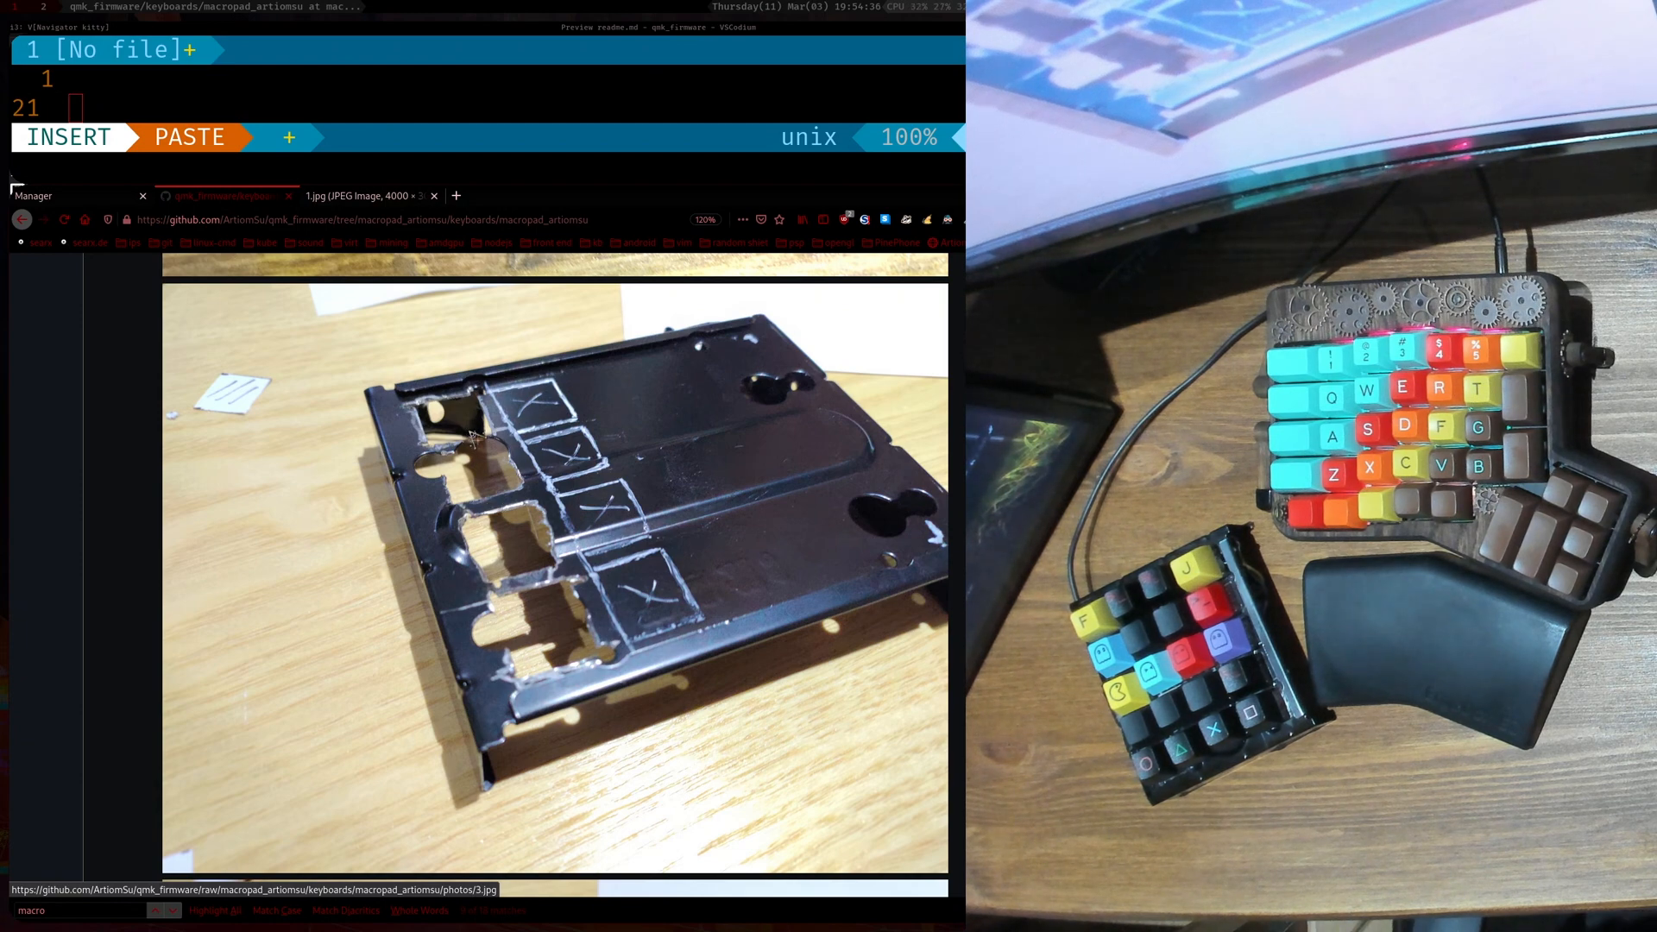
{"action": "scroll", "coordinate": [514, 478], "scroll_direction": "down", "scroll_amount": 3}
{"action": "scroll", "coordinate": [514, 470], "scroll_direction": "down", "scroll_amount": 3}
{"action": "scroll", "coordinate": [513, 471], "scroll_direction": "down", "scroll_amount": 2}
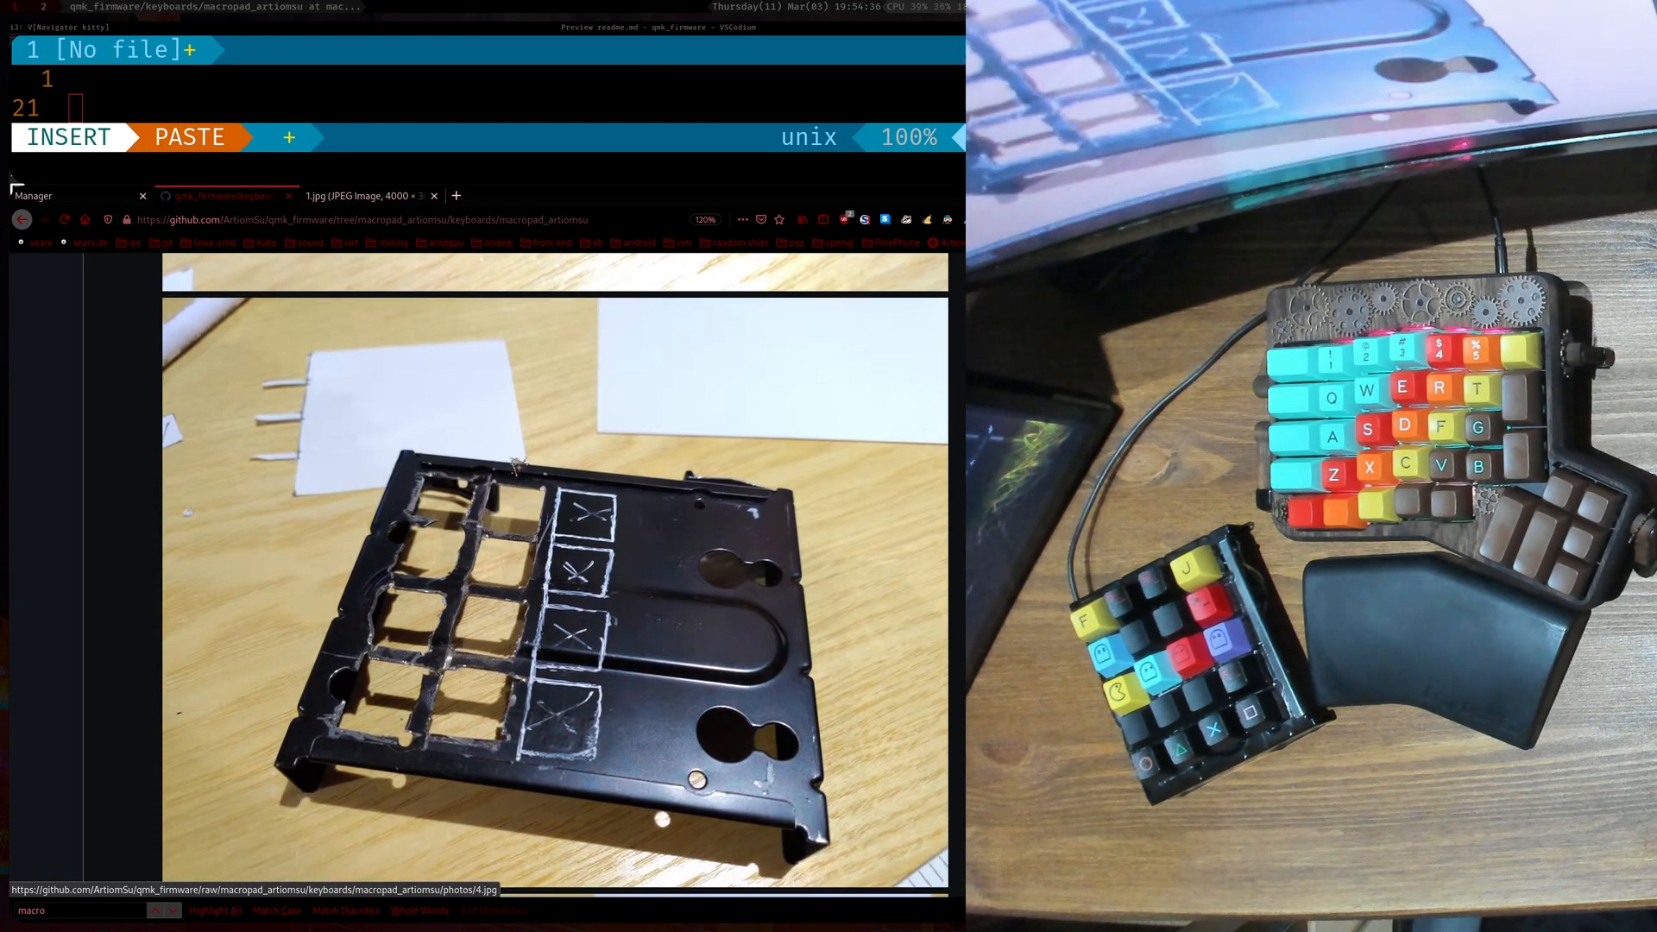
{"action": "scroll", "coordinate": [518, 472], "scroll_direction": "down", "scroll_amount": 3}
{"action": "scroll", "coordinate": [532, 473], "scroll_direction": "down", "scroll_amount": 3}
{"action": "scroll", "coordinate": [564, 475], "scroll_direction": "down", "scroll_amount": 2}
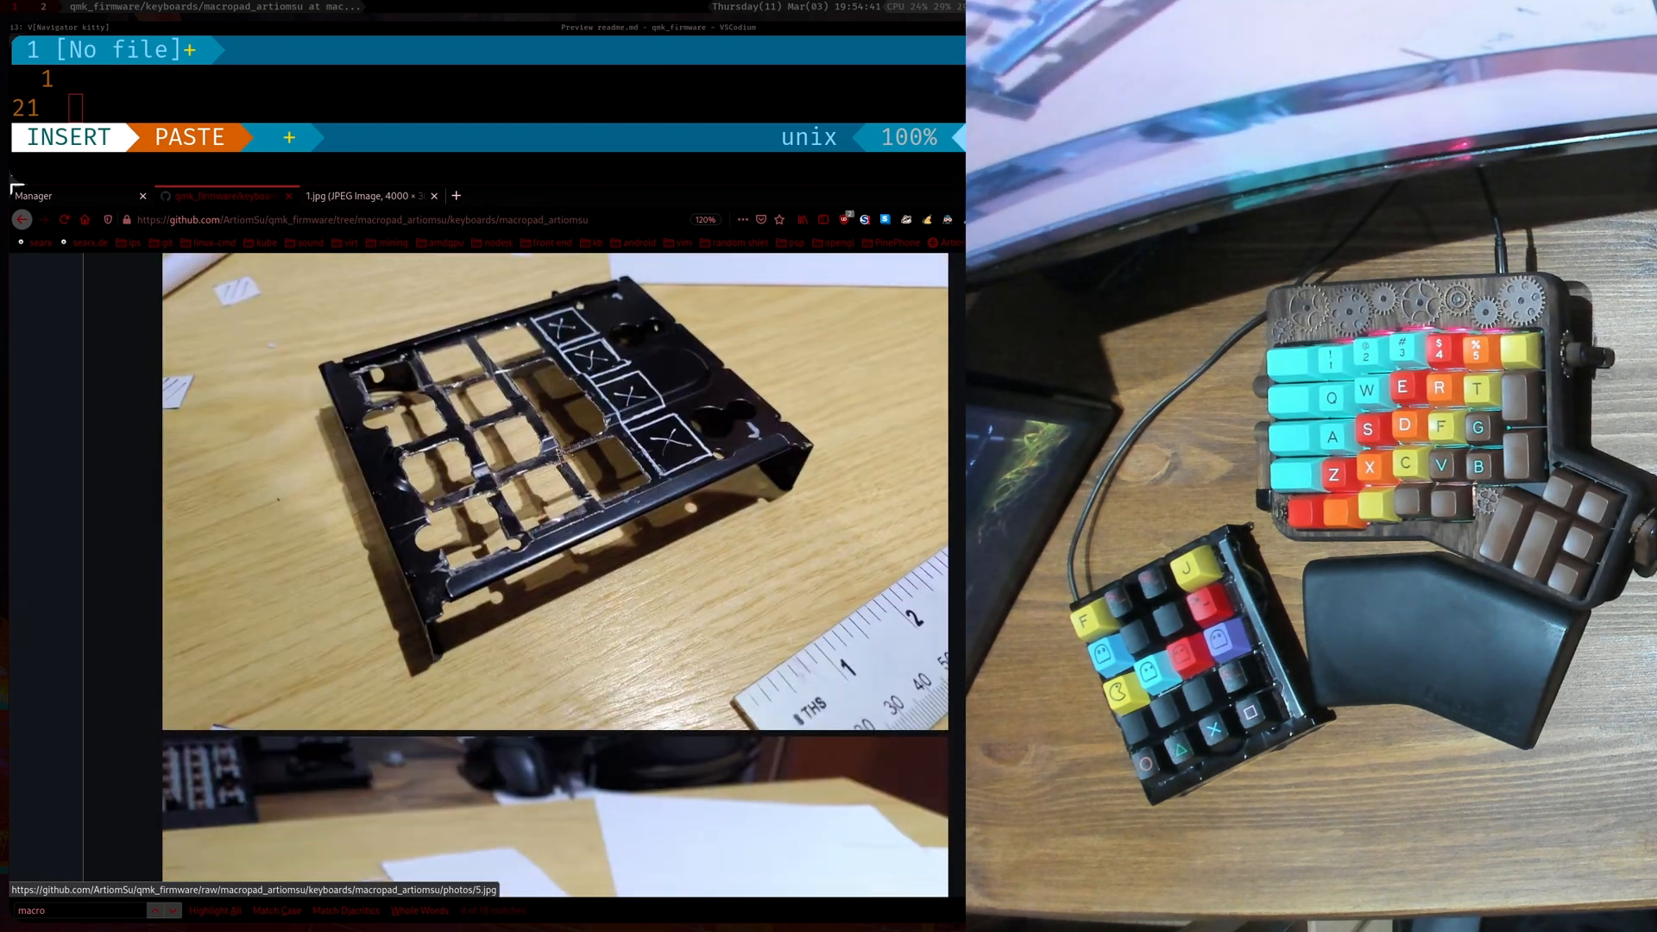
{"action": "scroll", "coordinate": [582, 447], "scroll_direction": "down", "scroll_amount": 3}
{"action": "scroll", "coordinate": [517, 420], "scroll_direction": "down", "scroll_amount": 3}
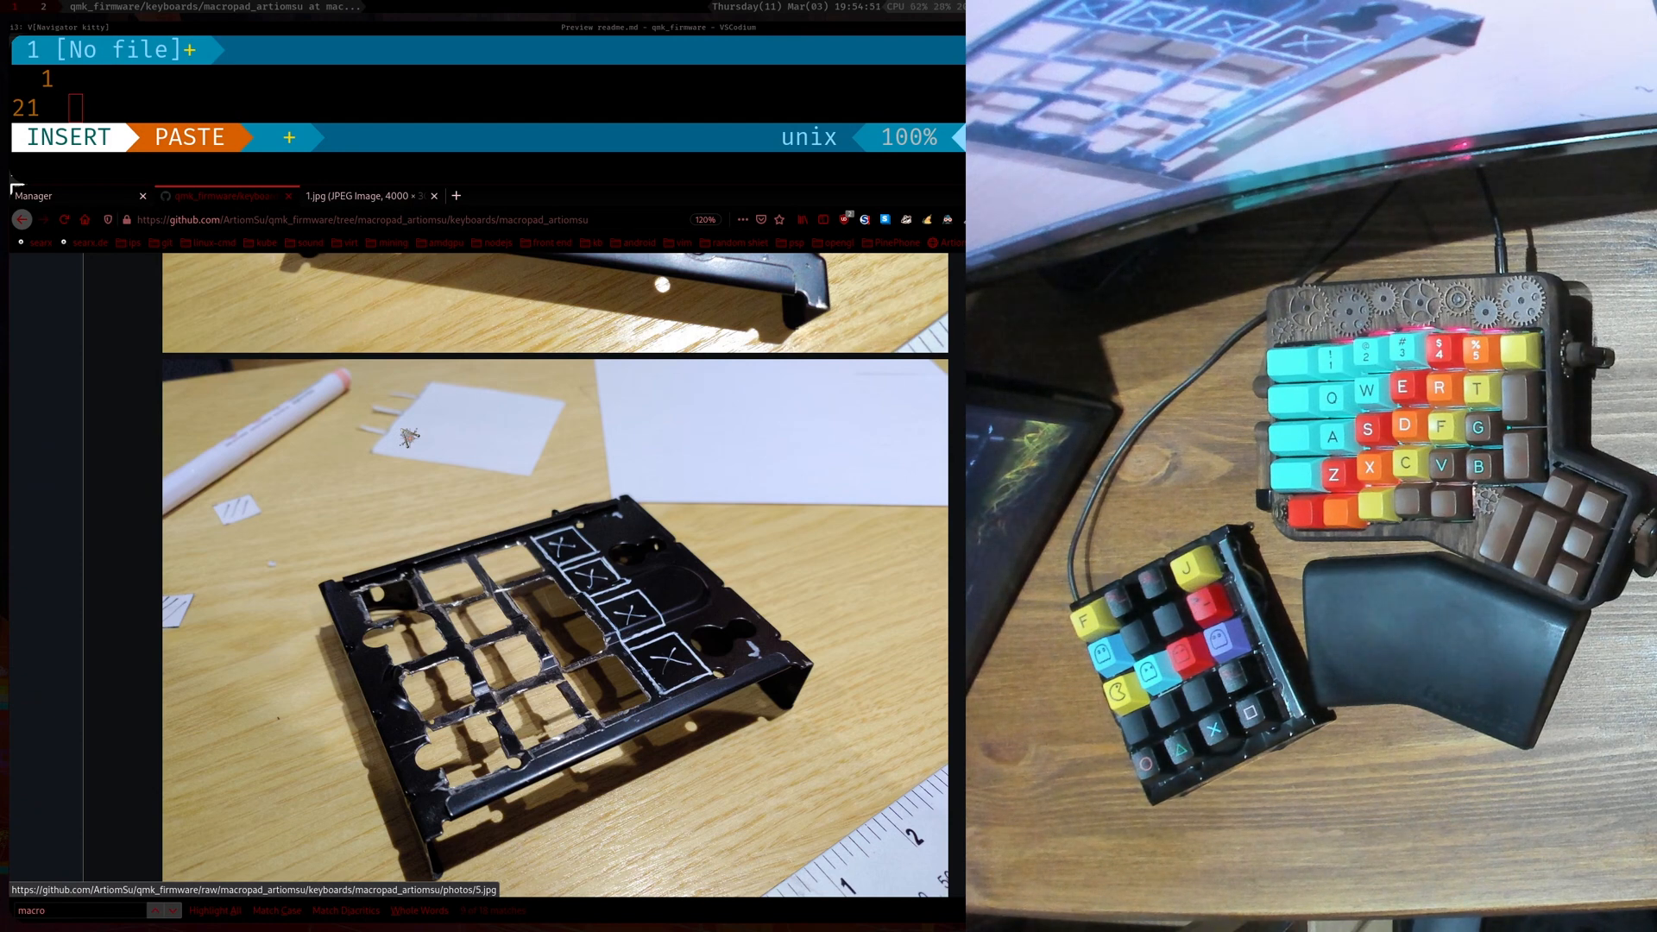
{"action": "scroll", "coordinate": [592, 539], "scroll_direction": "down", "scroll_amount": 3}
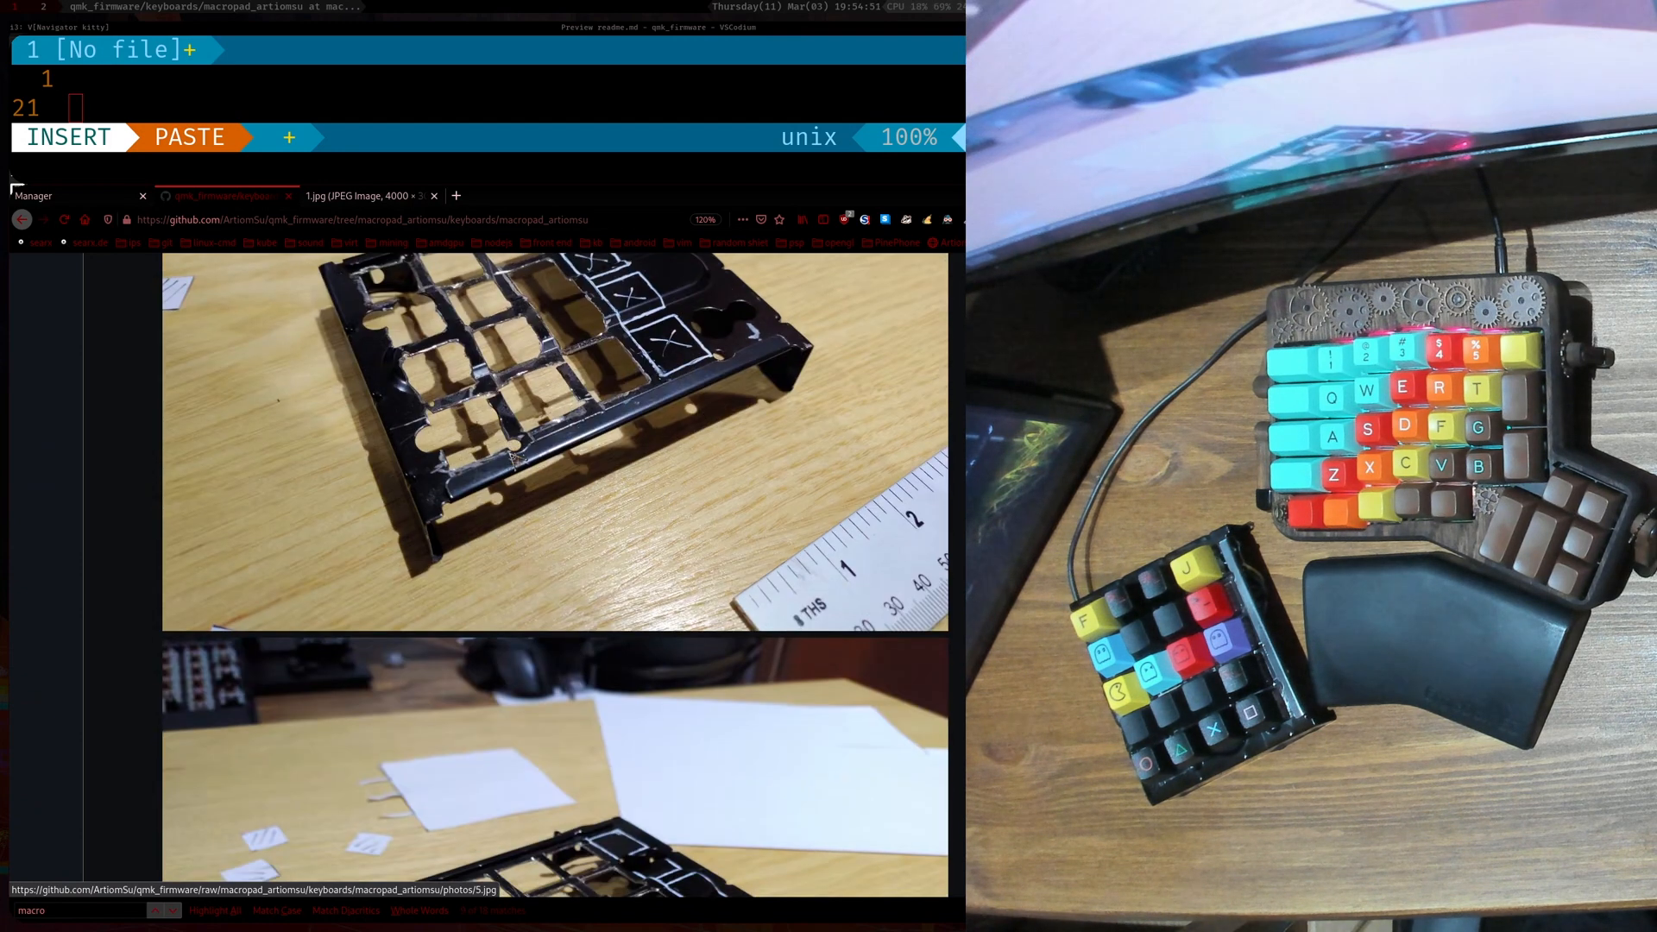
{"action": "scroll", "coordinate": [592, 540], "scroll_direction": "down", "scroll_amount": 2}
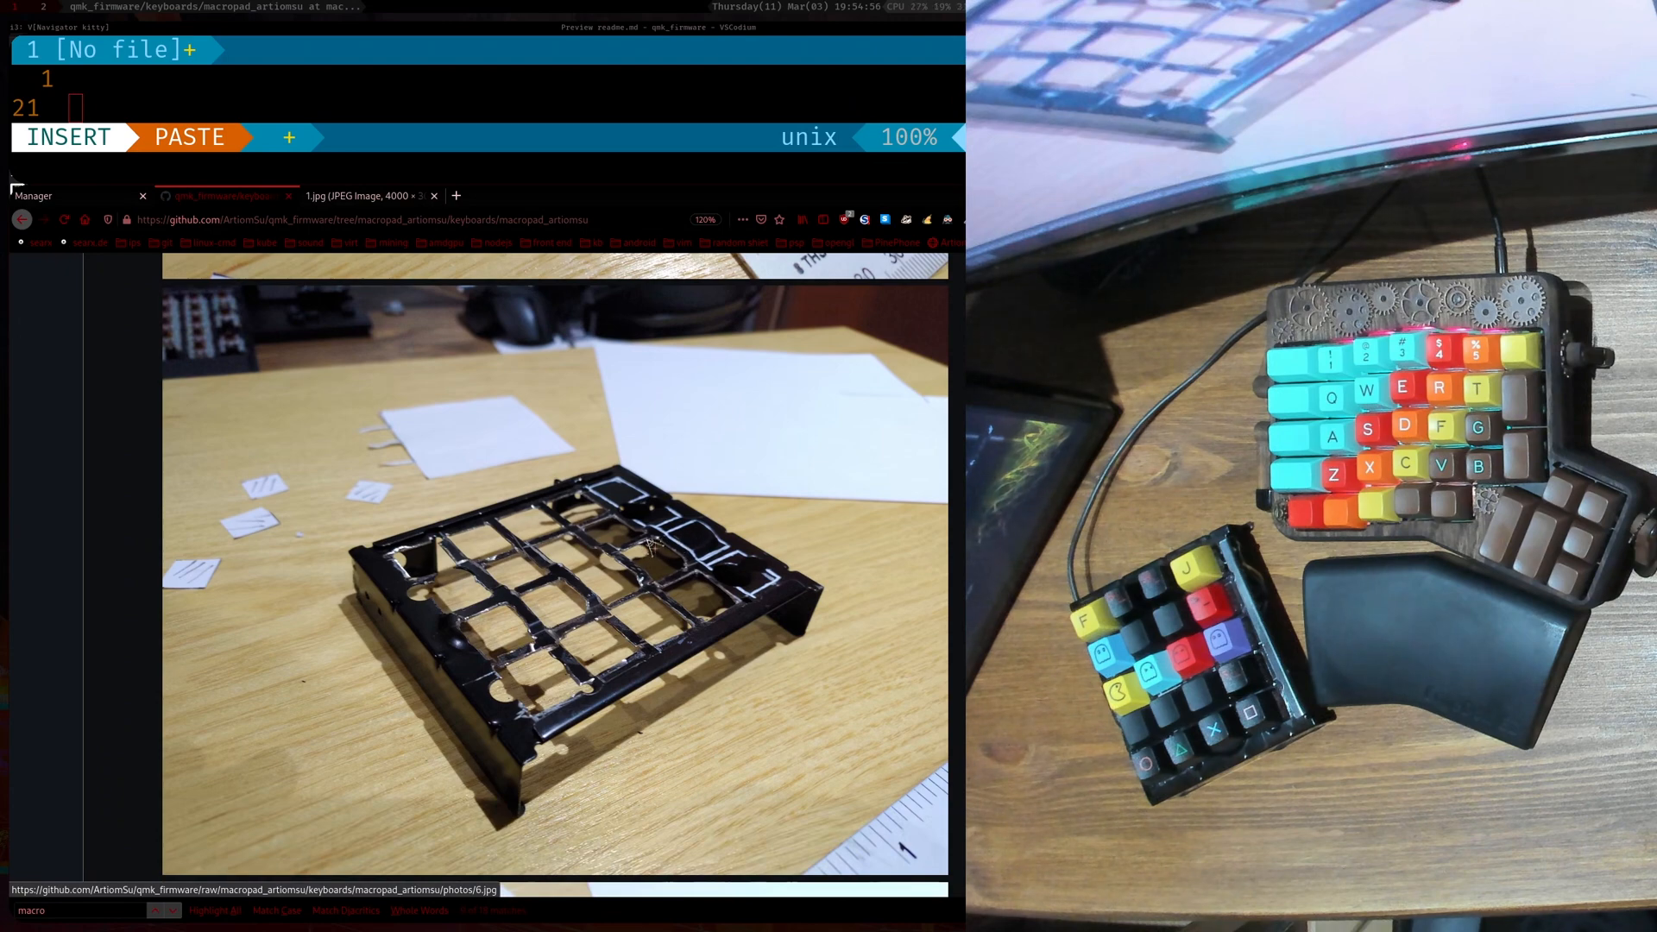
{"action": "scroll", "coordinate": [628, 505], "scroll_direction": "down", "scroll_amount": 3}
{"action": "scroll", "coordinate": [628, 505], "scroll_direction": "down", "scroll_amount": 3}
{"action": "scroll", "coordinate": [631, 516], "scroll_direction": "down", "scroll_amount": 2}
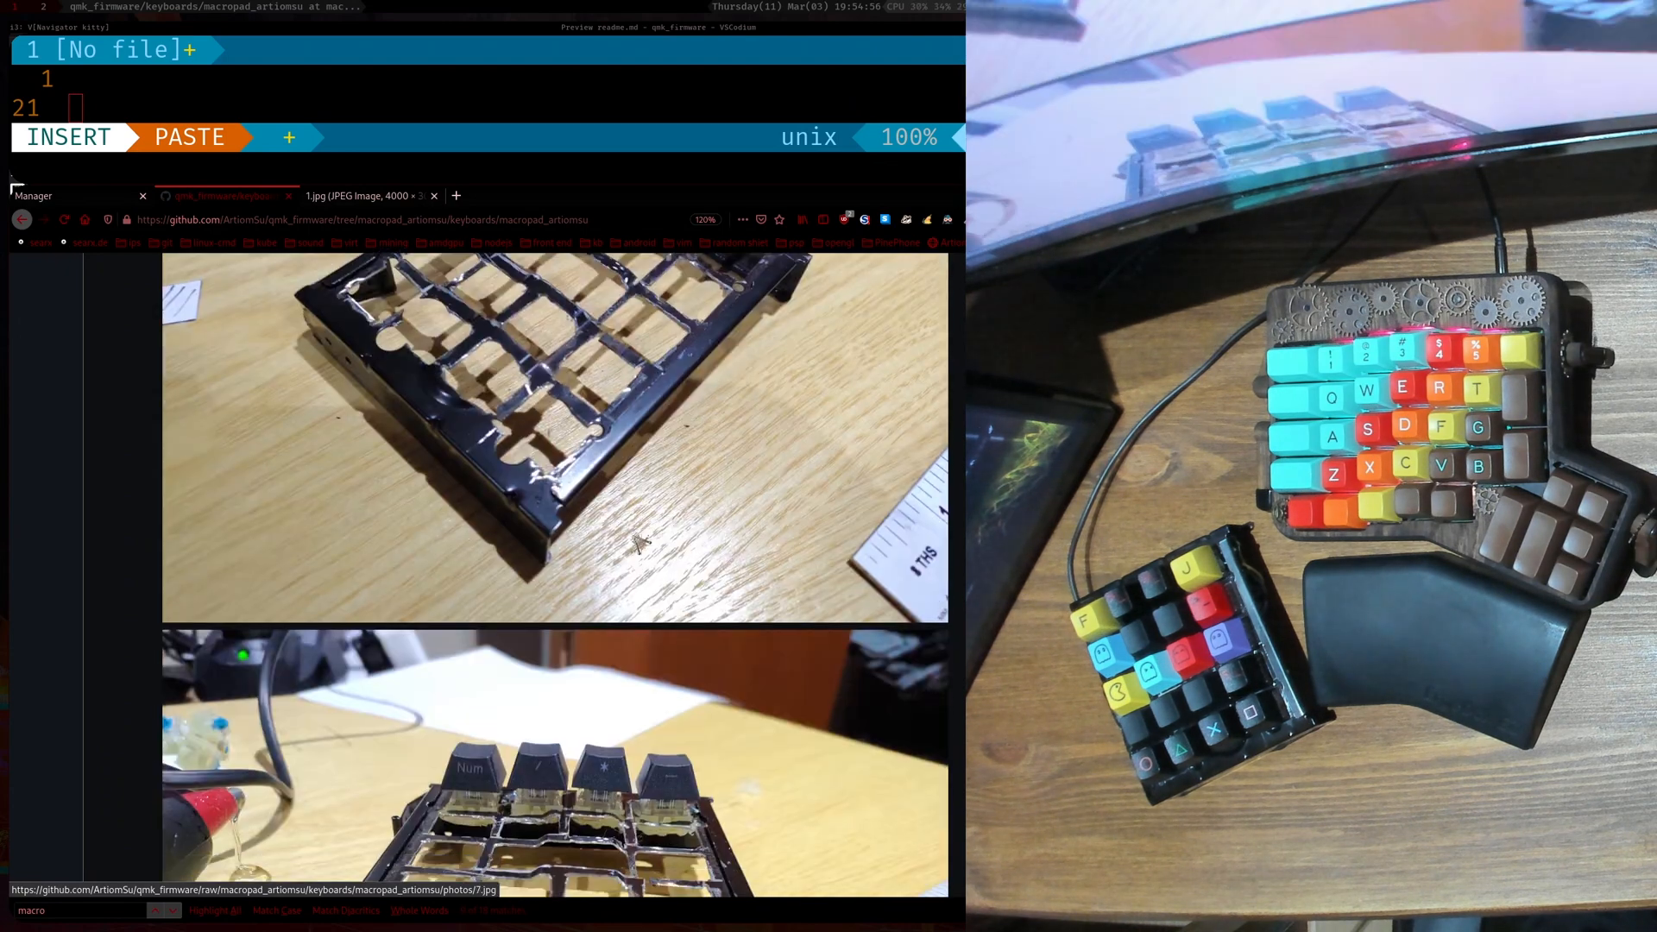
{"action": "scroll", "coordinate": [637, 525], "scroll_direction": "down", "scroll_amount": 2}
{"action": "scroll", "coordinate": [641, 535], "scroll_direction": "down", "scroll_amount": 1}
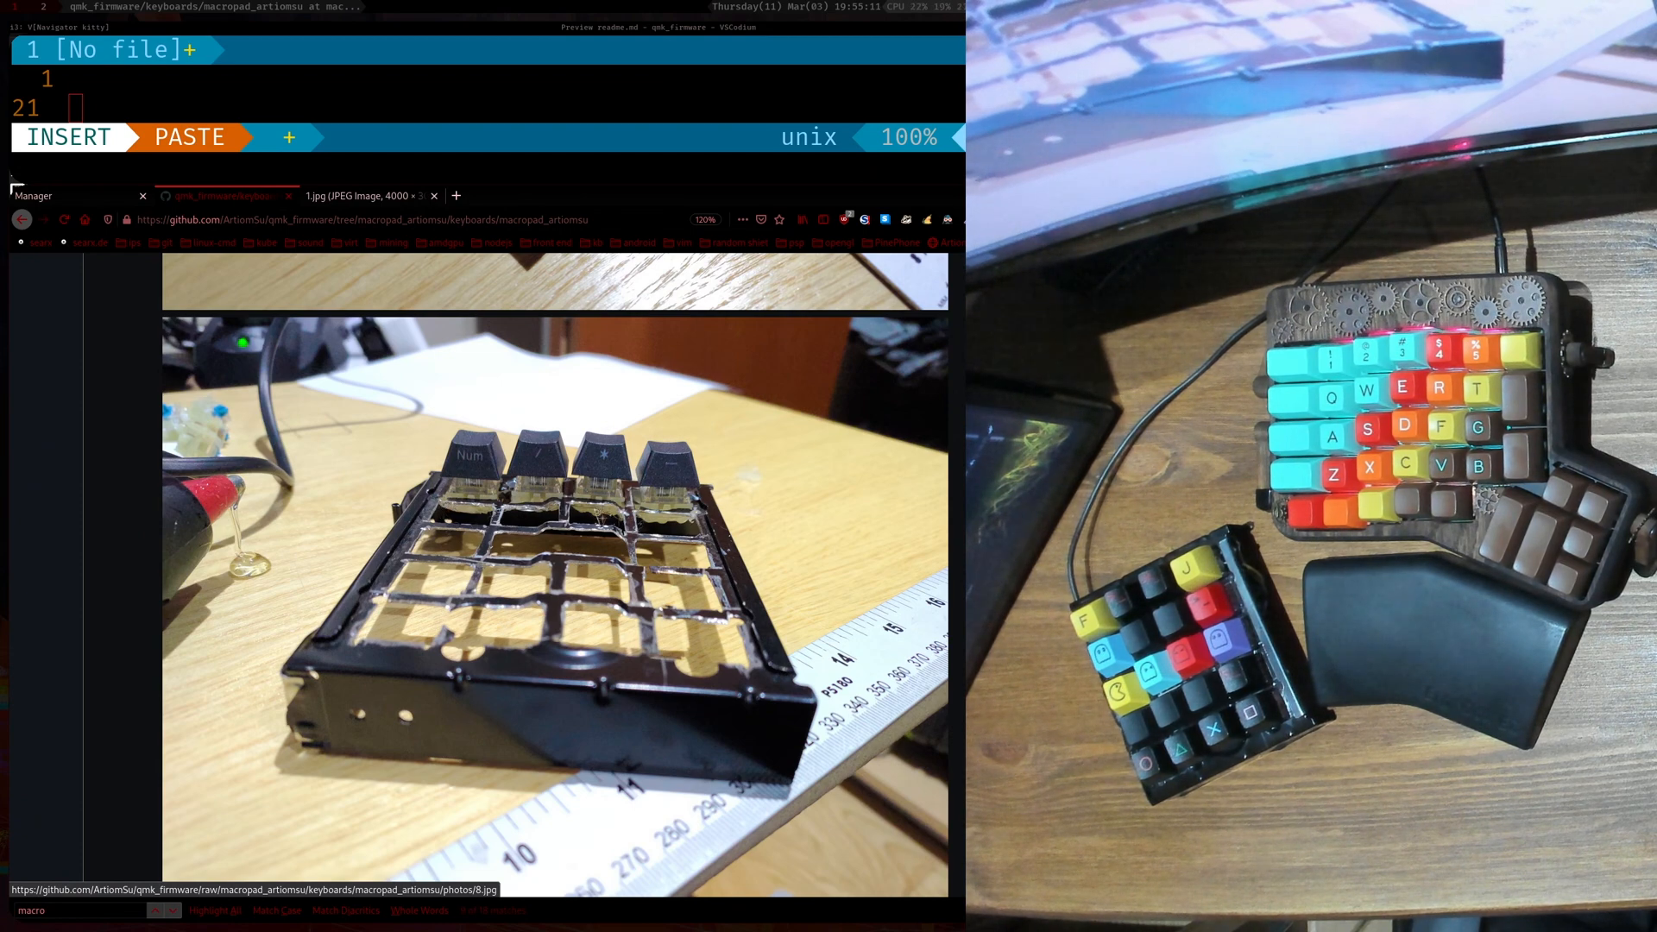
{"action": "scroll", "coordinate": [556, 574], "scroll_direction": "down", "scroll_amount": 5}
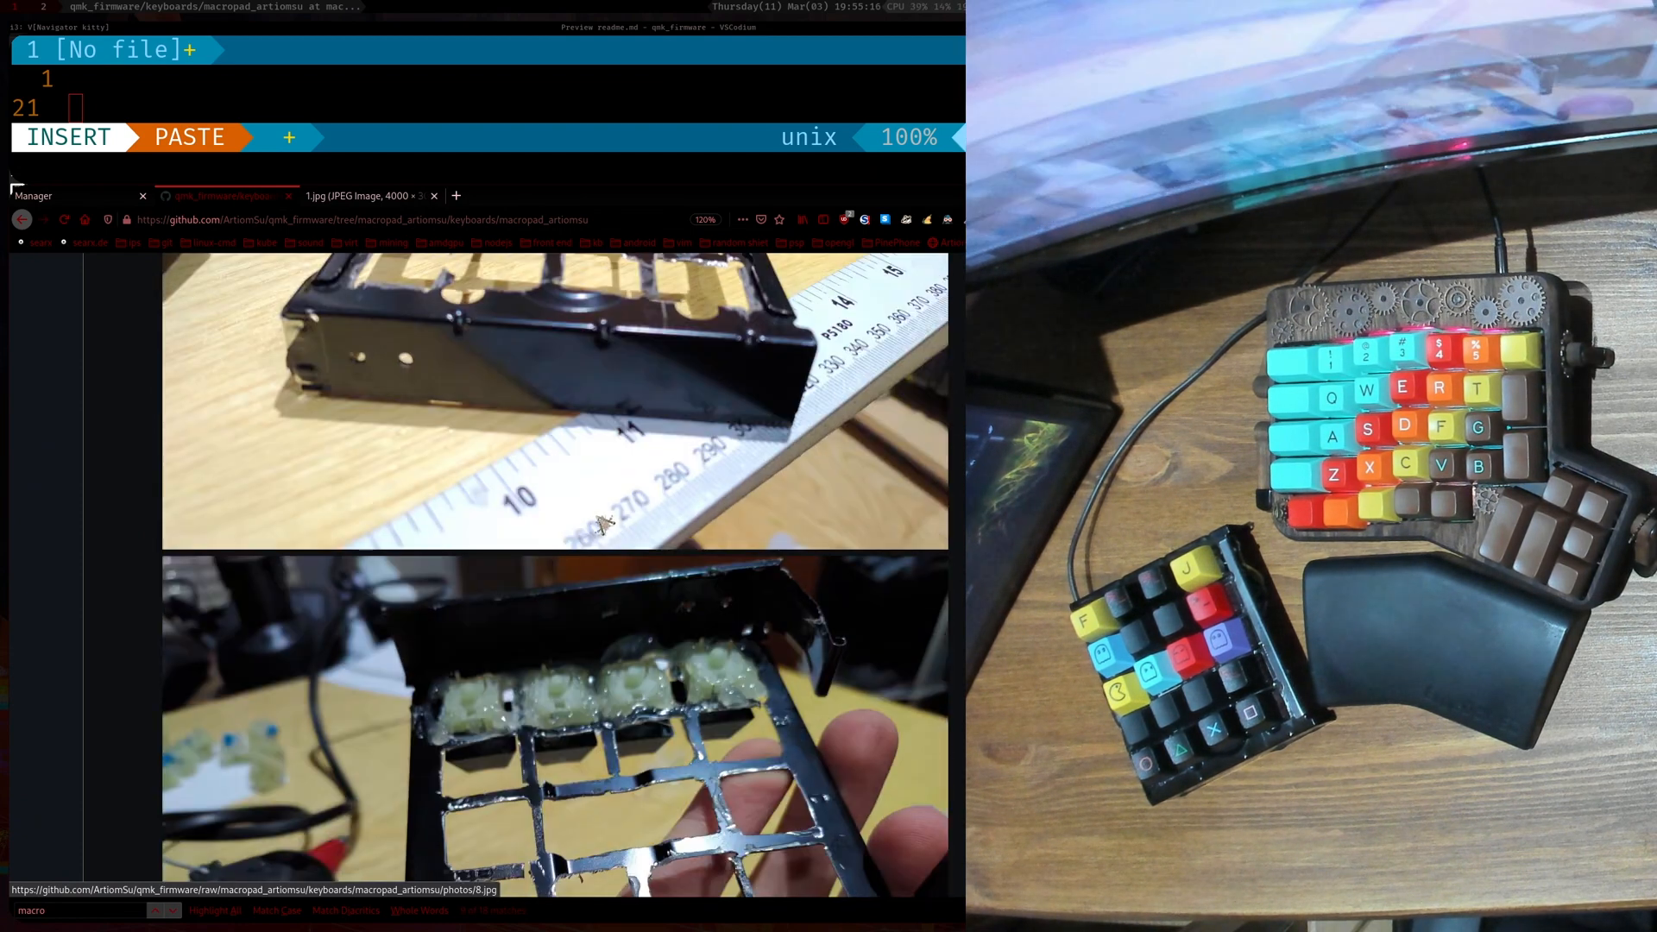
{"action": "scroll", "coordinate": [556, 575], "scroll_direction": "up", "scroll_amount": 1}
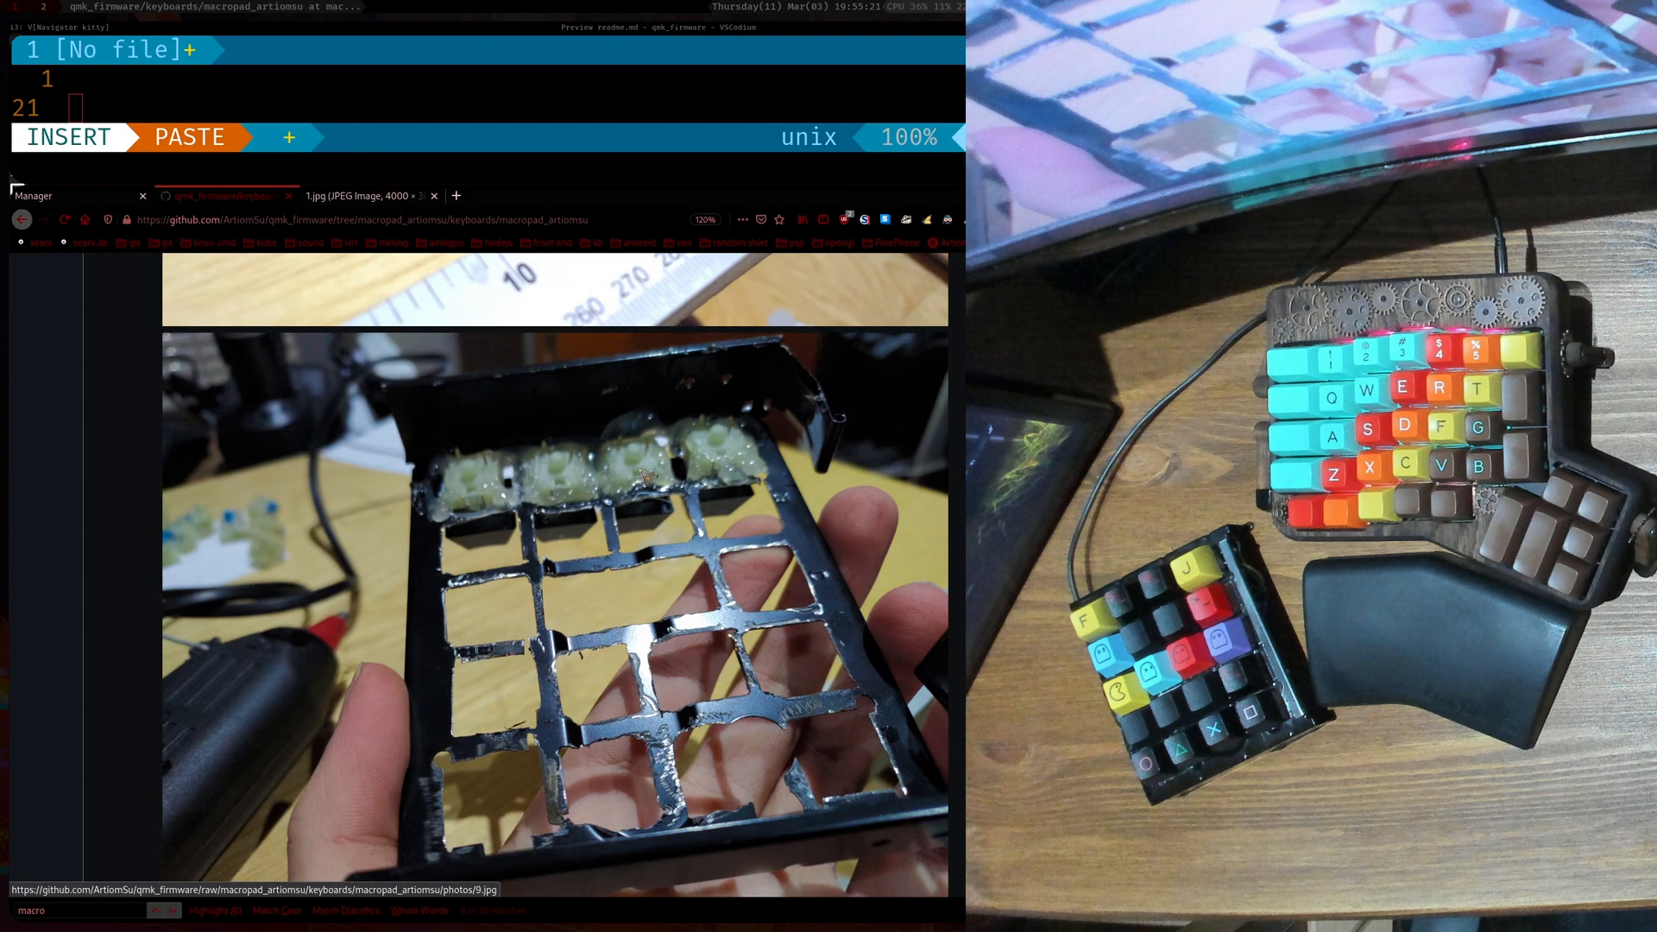
{"action": "scroll", "coordinate": [667, 489], "scroll_direction": "down", "scroll_amount": 5}
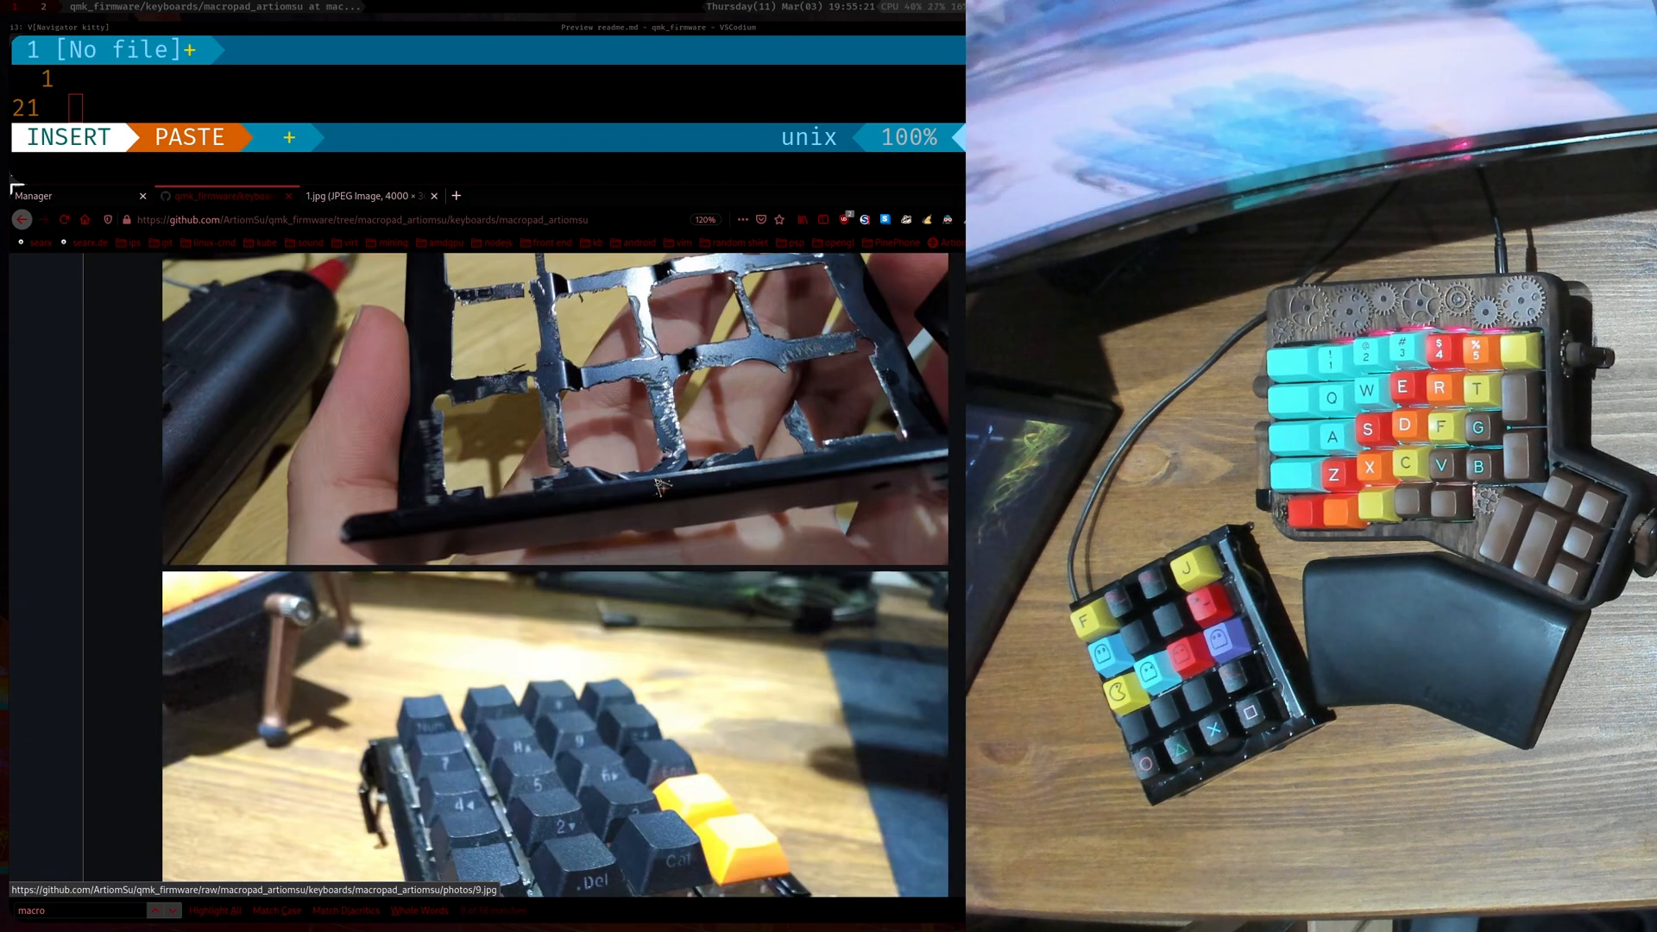
{"action": "scroll", "coordinate": [666, 489], "scroll_direction": "down", "scroll_amount": 1}
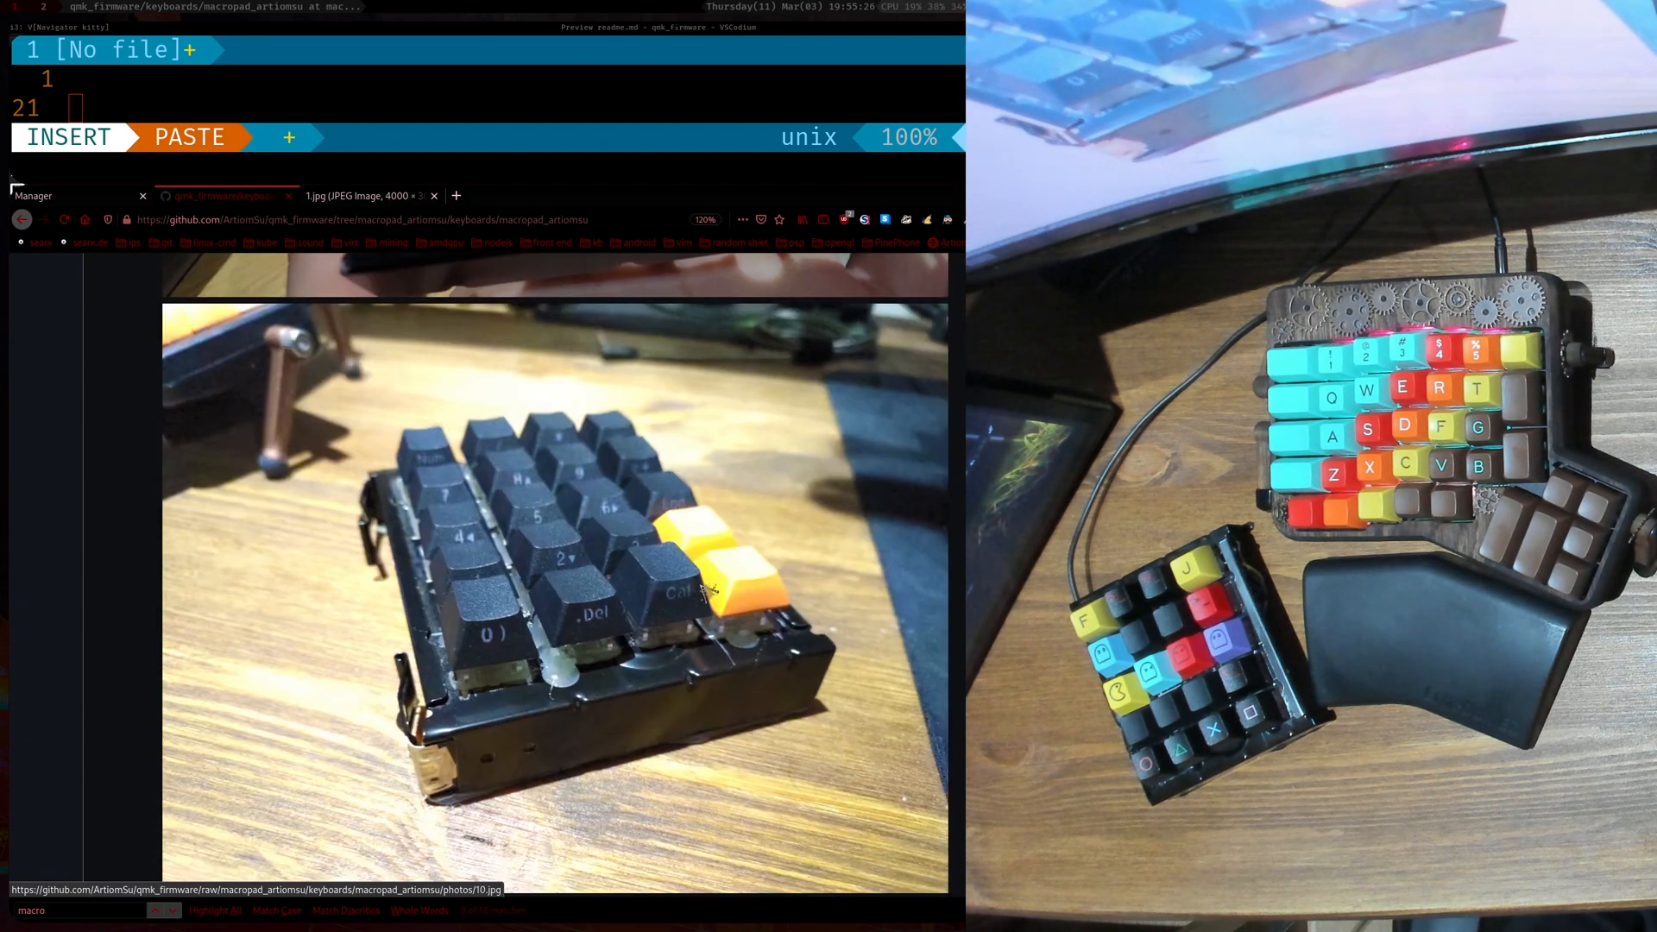
{"action": "scroll", "coordinate": [595, 573], "scroll_direction": "down", "scroll_amount": 3}
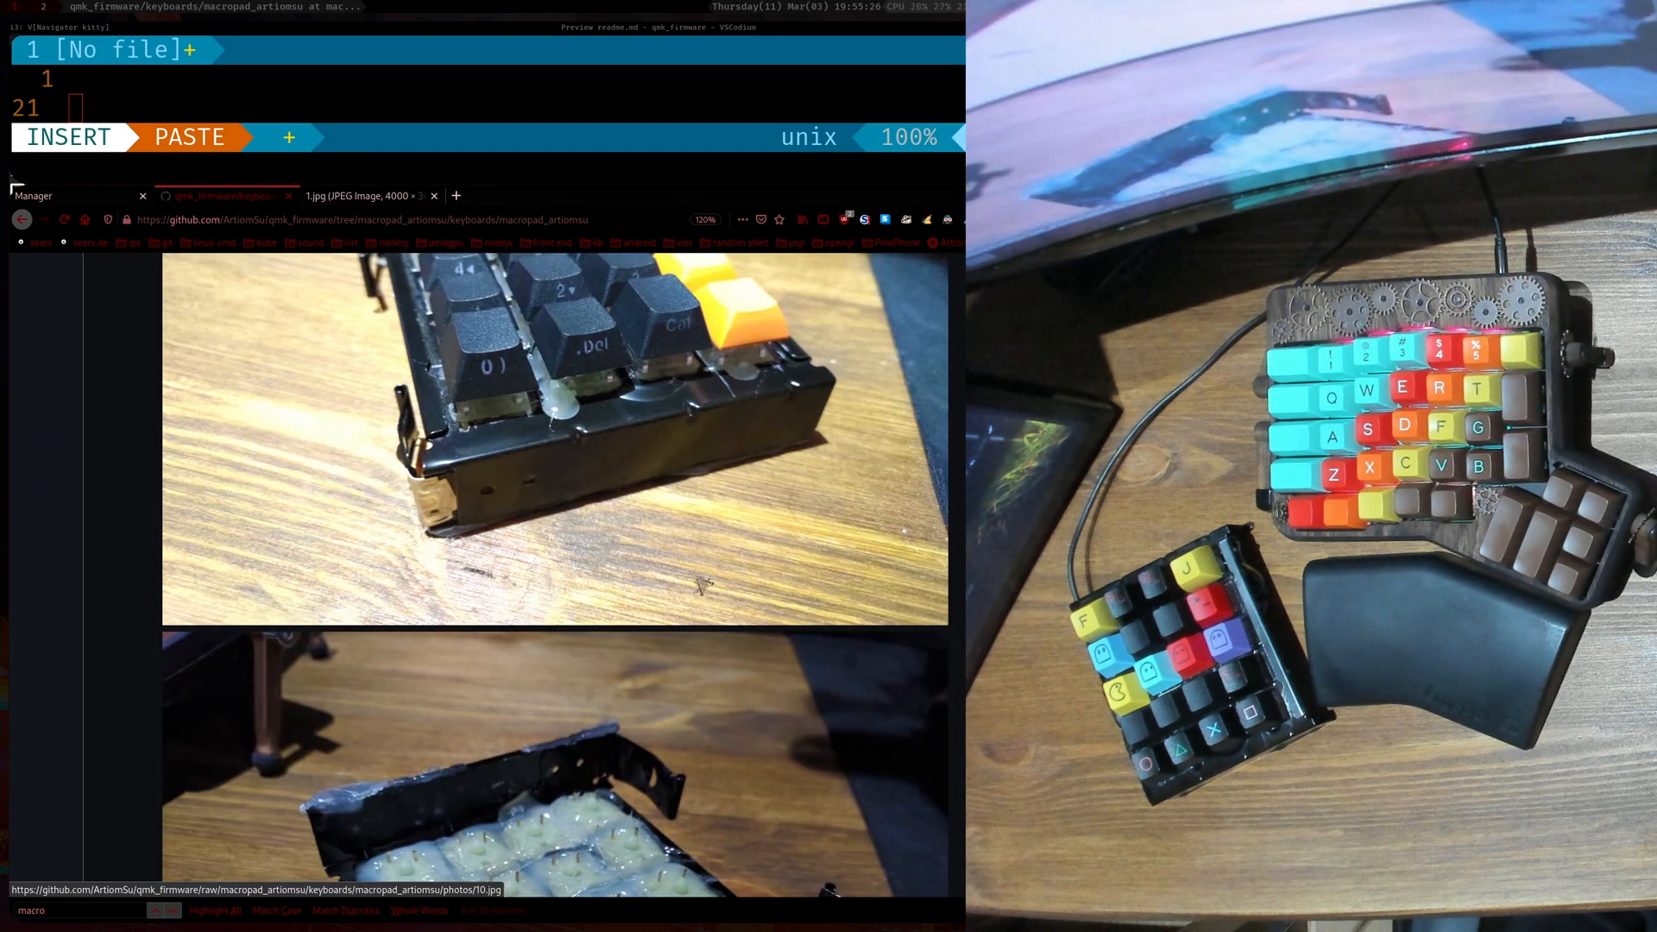
{"action": "scroll", "coordinate": [596, 573], "scroll_direction": "up", "scroll_amount": 2}
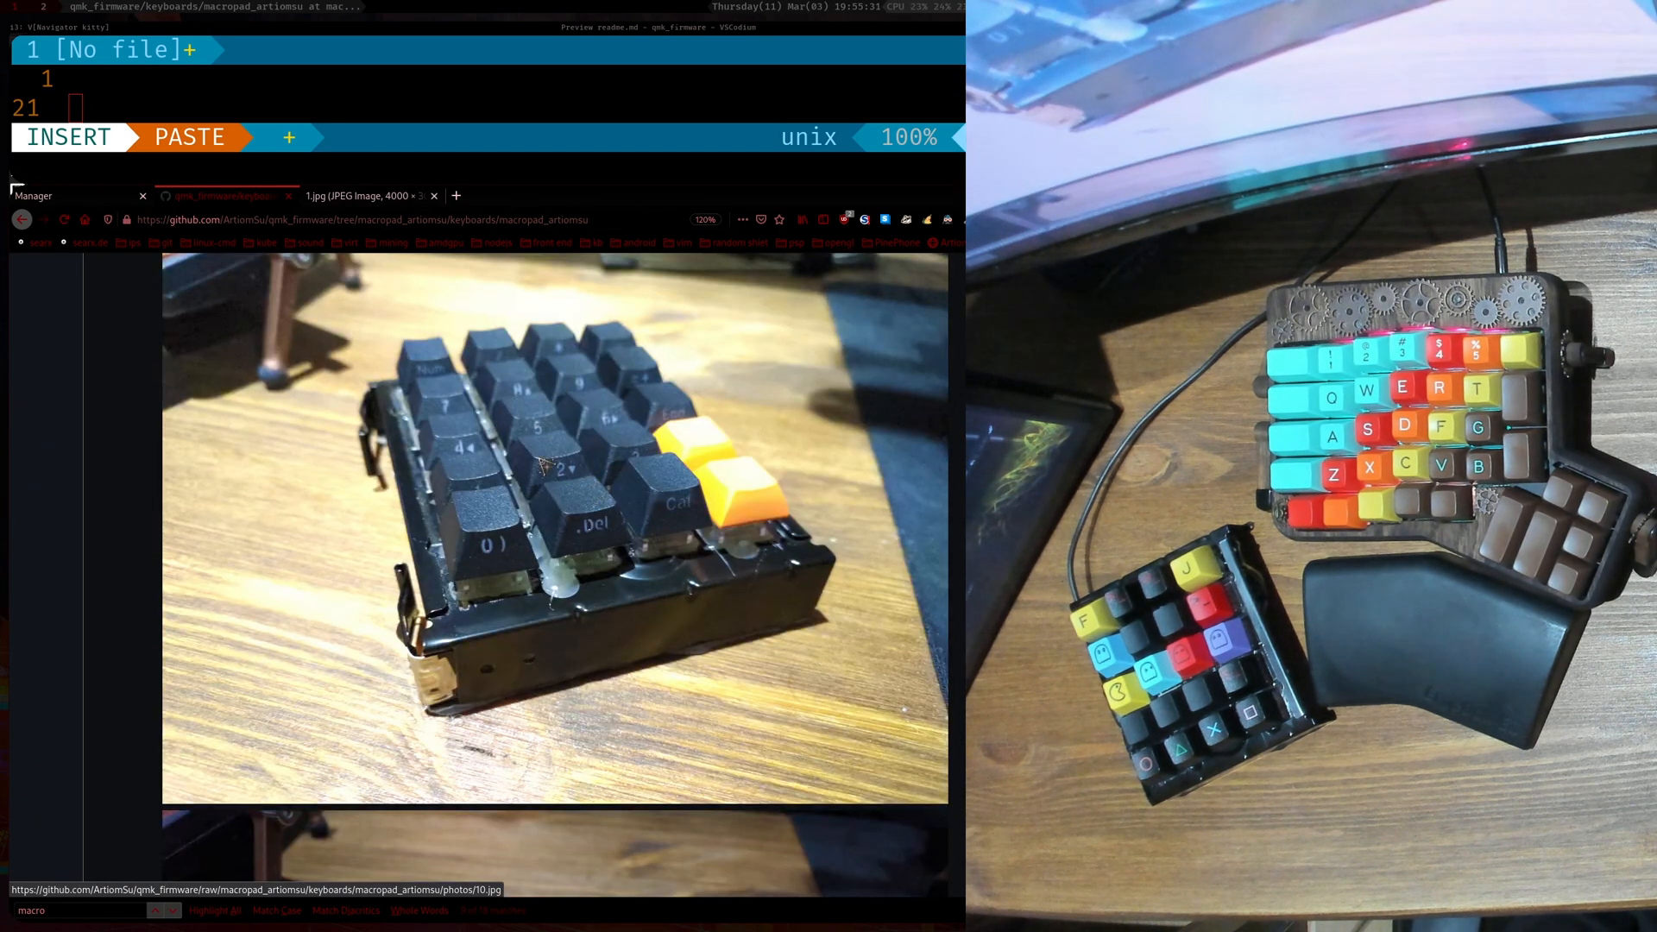
{"action": "scroll", "coordinate": [543, 464], "scroll_direction": "up", "scroll_amount": 1}
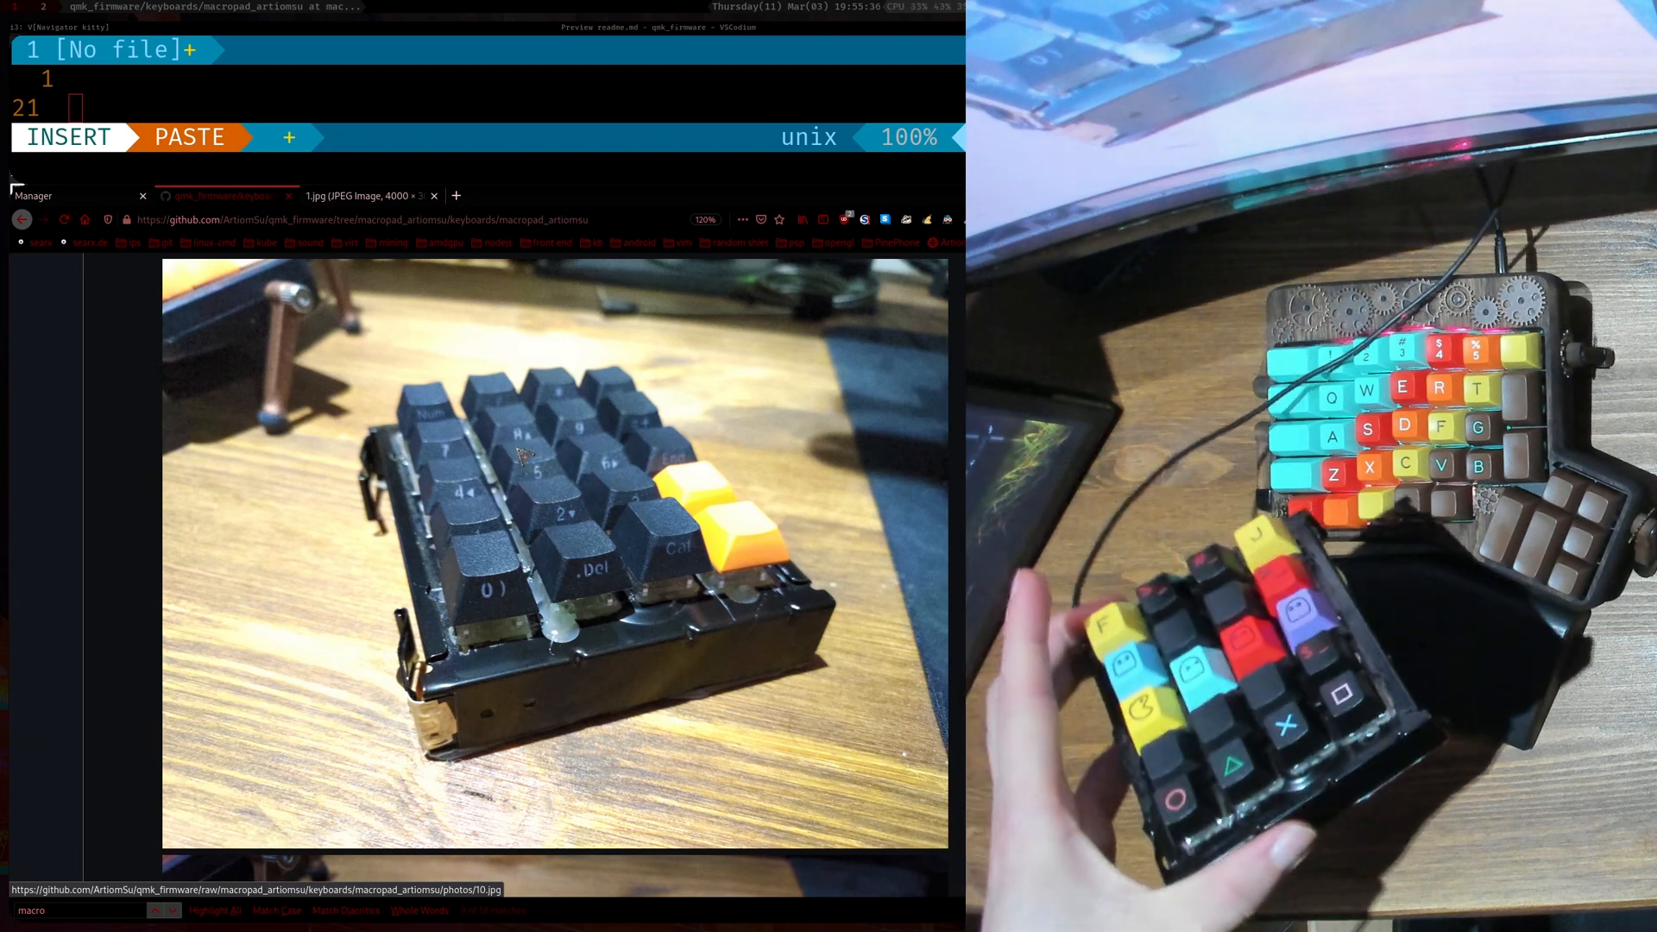
{"action": "scroll", "coordinate": [531, 458], "scroll_direction": "down", "scroll_amount": 5}
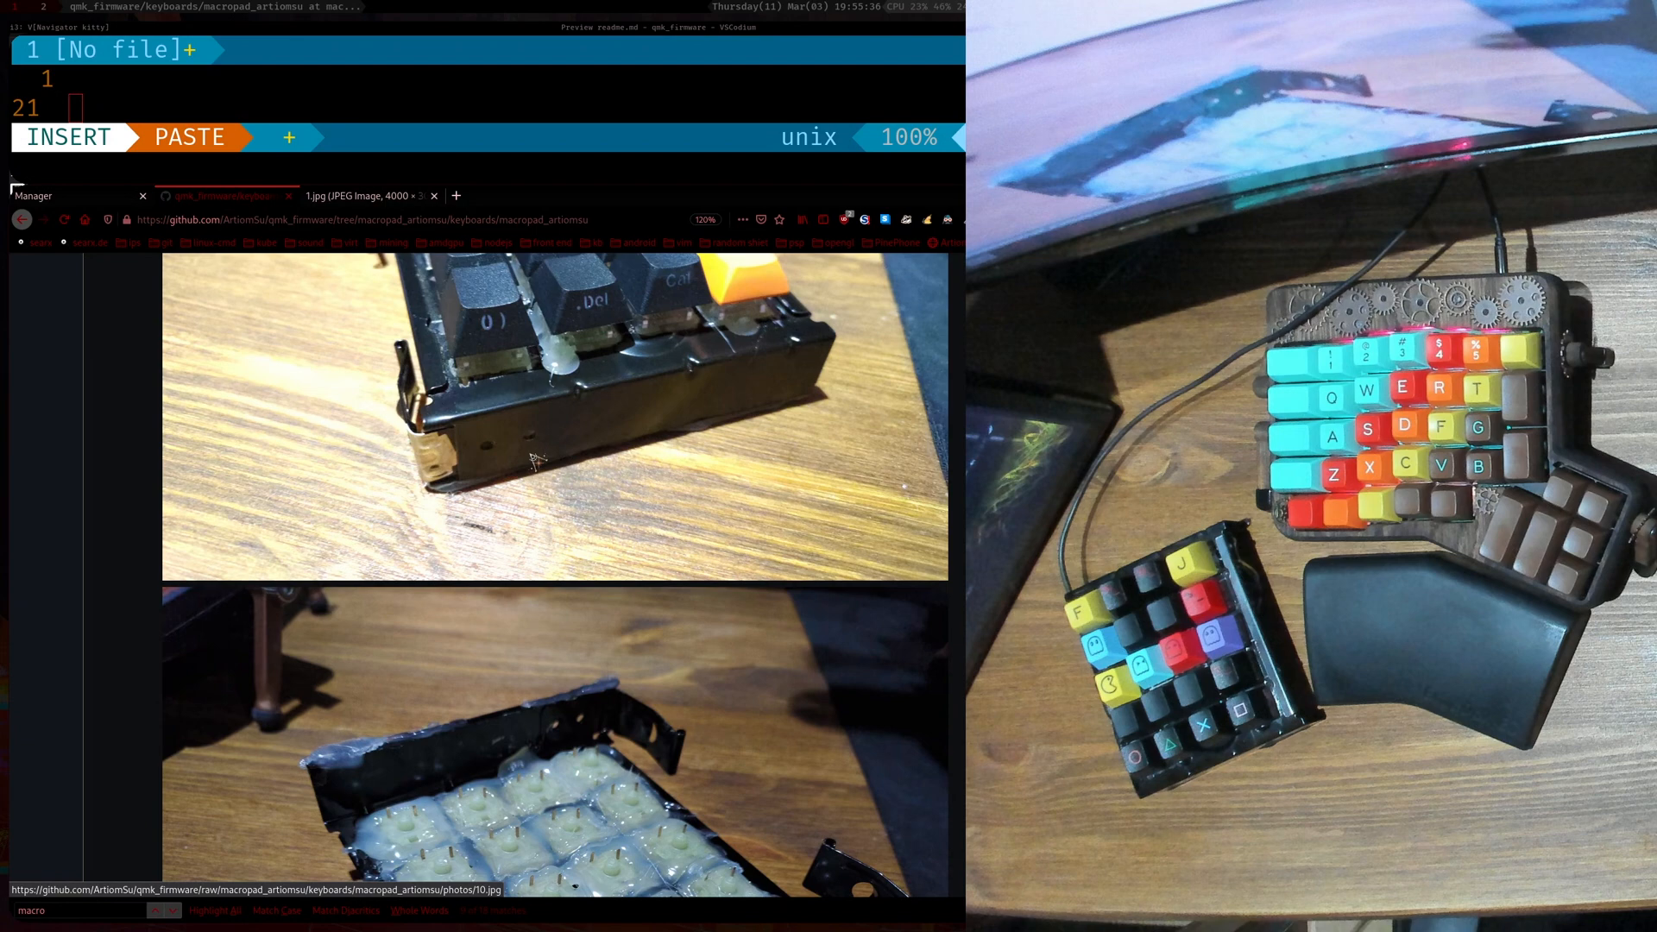
{"action": "scroll", "coordinate": [544, 453], "scroll_direction": "down", "scroll_amount": 5}
{"action": "scroll", "coordinate": [569, 441], "scroll_direction": "down", "scroll_amount": 2}
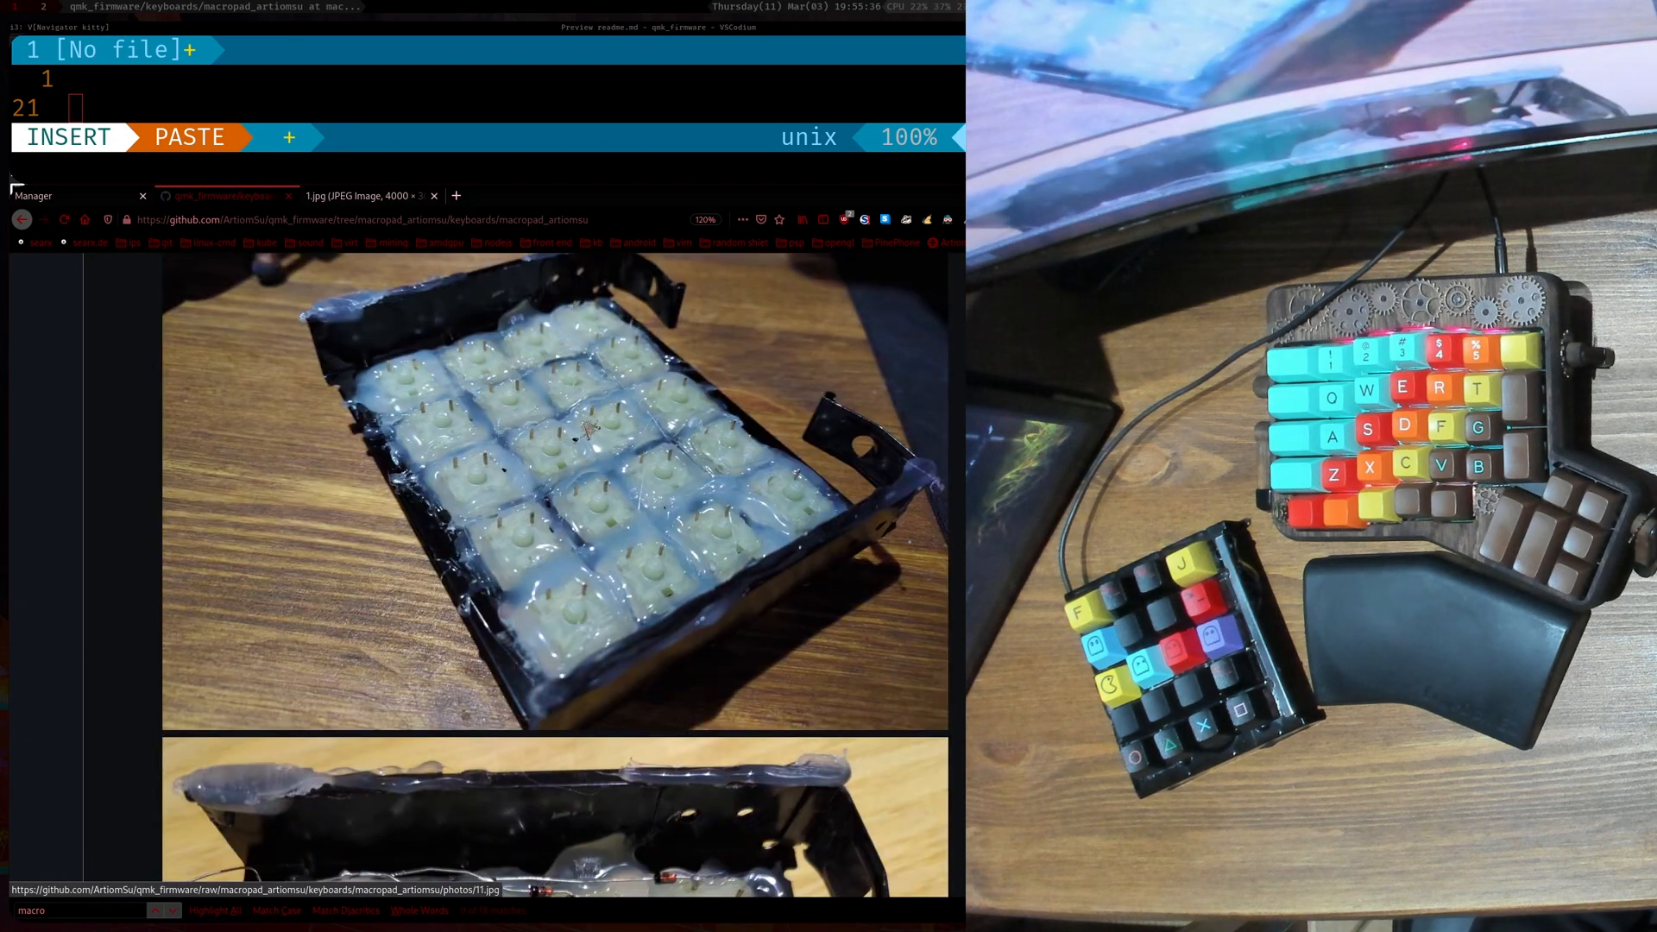
{"action": "scroll", "coordinate": [712, 515], "scroll_direction": "down", "scroll_amount": 3}
{"action": "scroll", "coordinate": [712, 506], "scroll_direction": "down", "scroll_amount": 3}
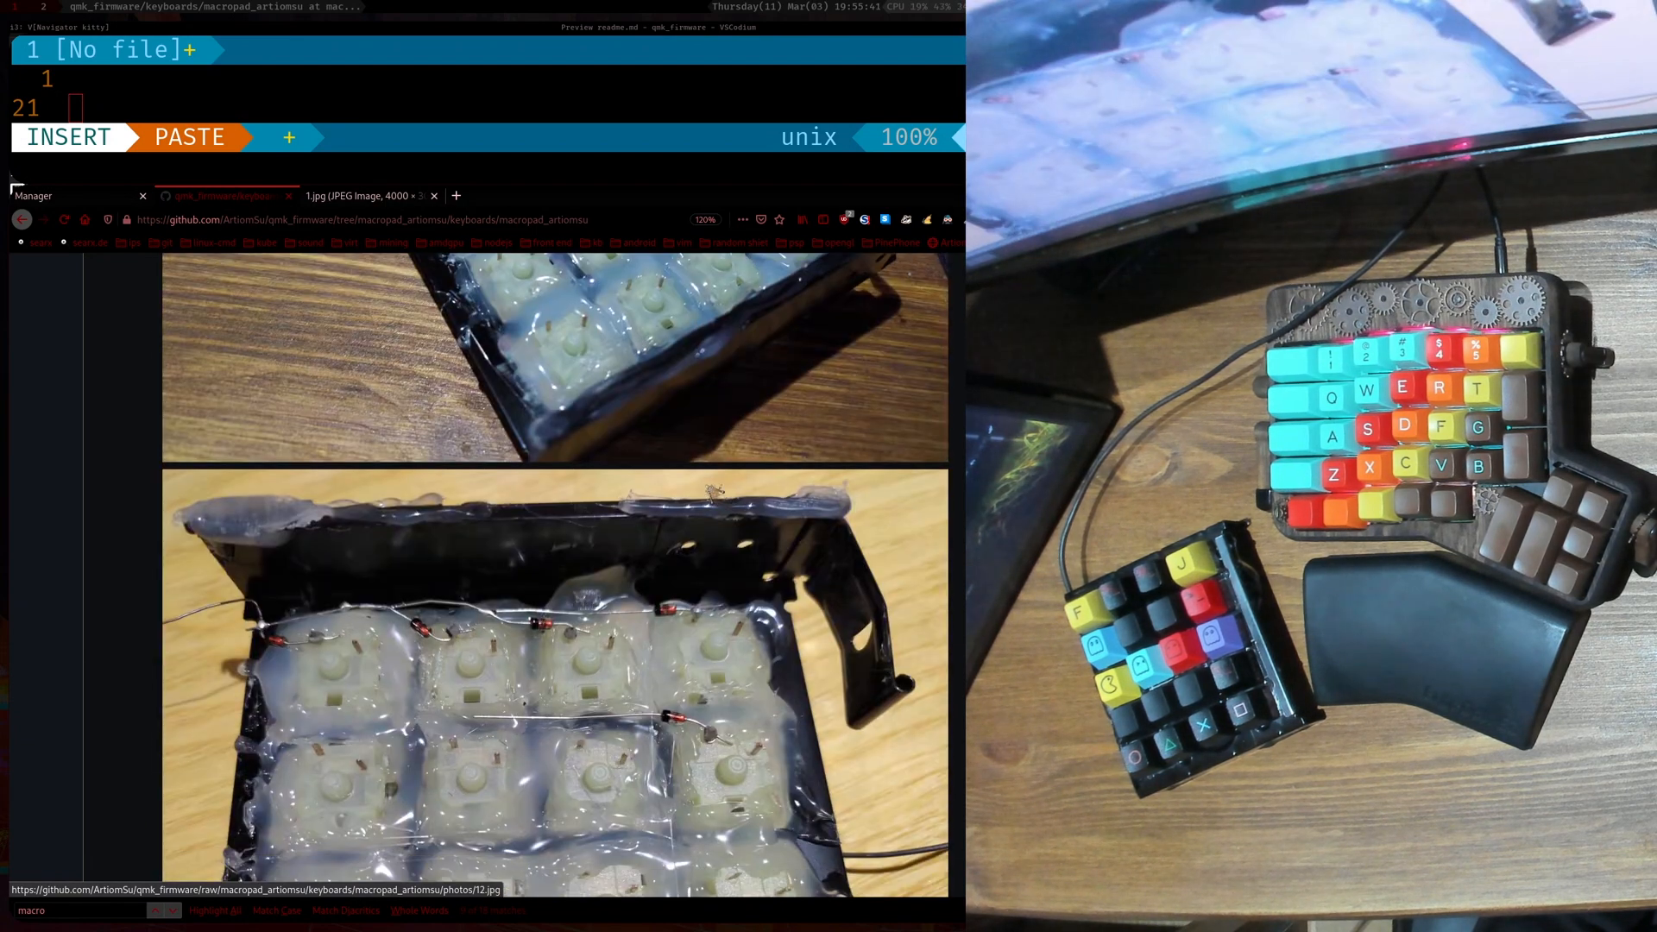
{"action": "scroll", "coordinate": [713, 505], "scroll_direction": "down", "scroll_amount": 4}
{"action": "scroll", "coordinate": [715, 503], "scroll_direction": "down", "scroll_amount": 1}
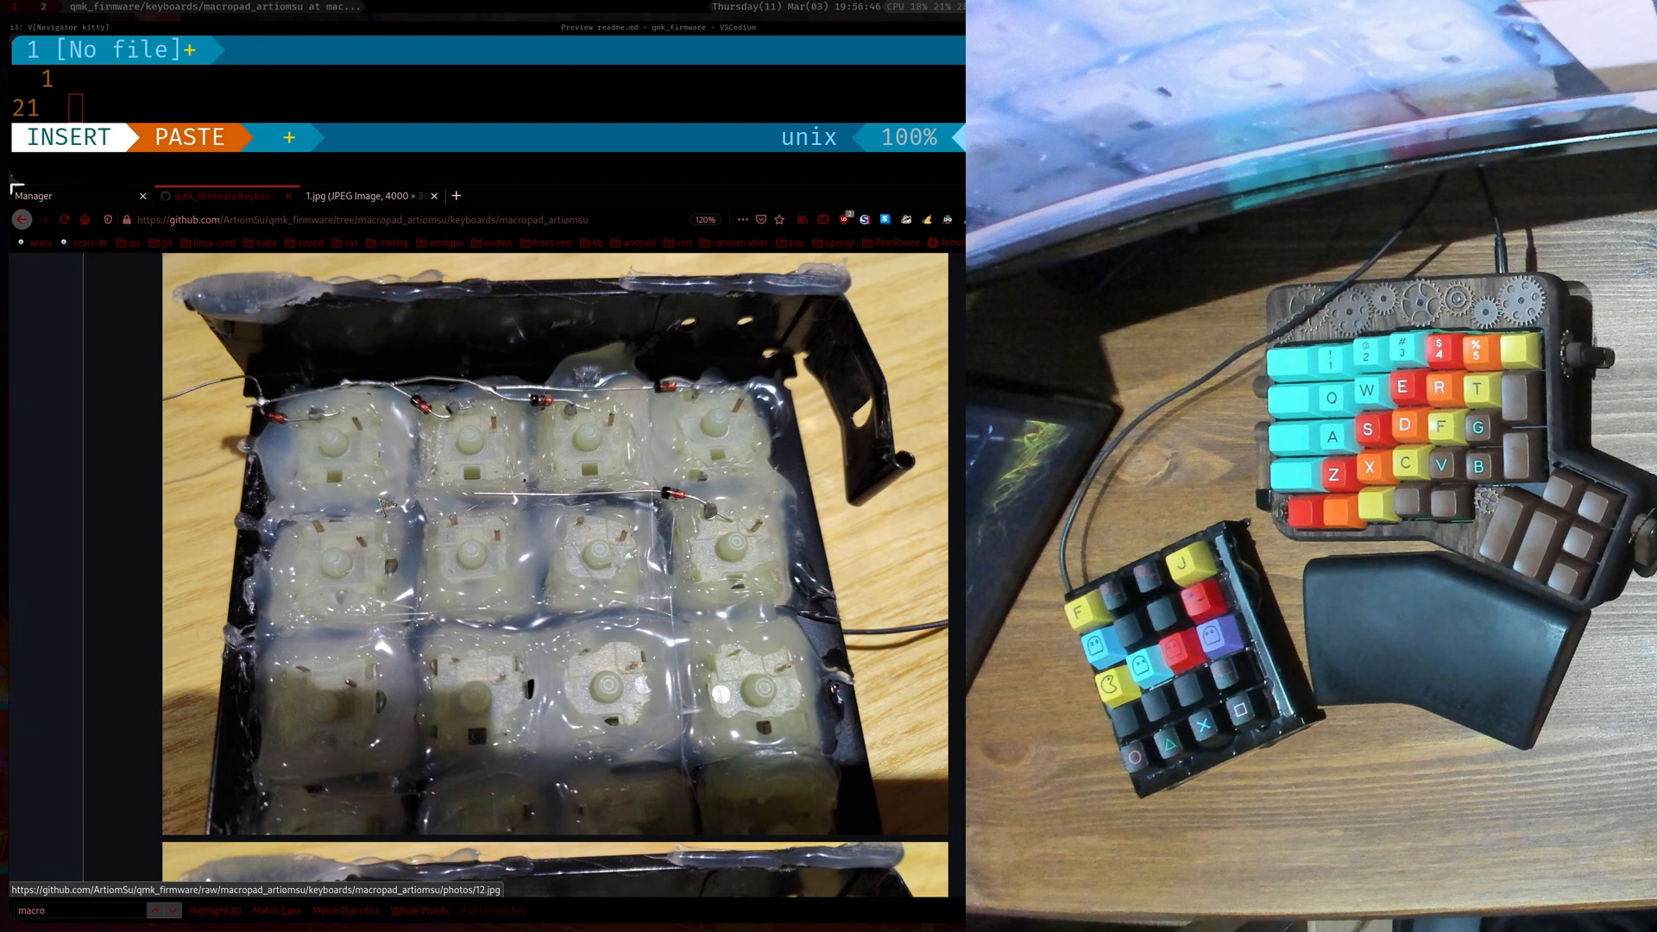
{"action": "scroll", "coordinate": [721, 695], "scroll_direction": "down", "scroll_amount": 3}
{"action": "scroll", "coordinate": [720, 696], "scroll_direction": "down", "scroll_amount": 3}
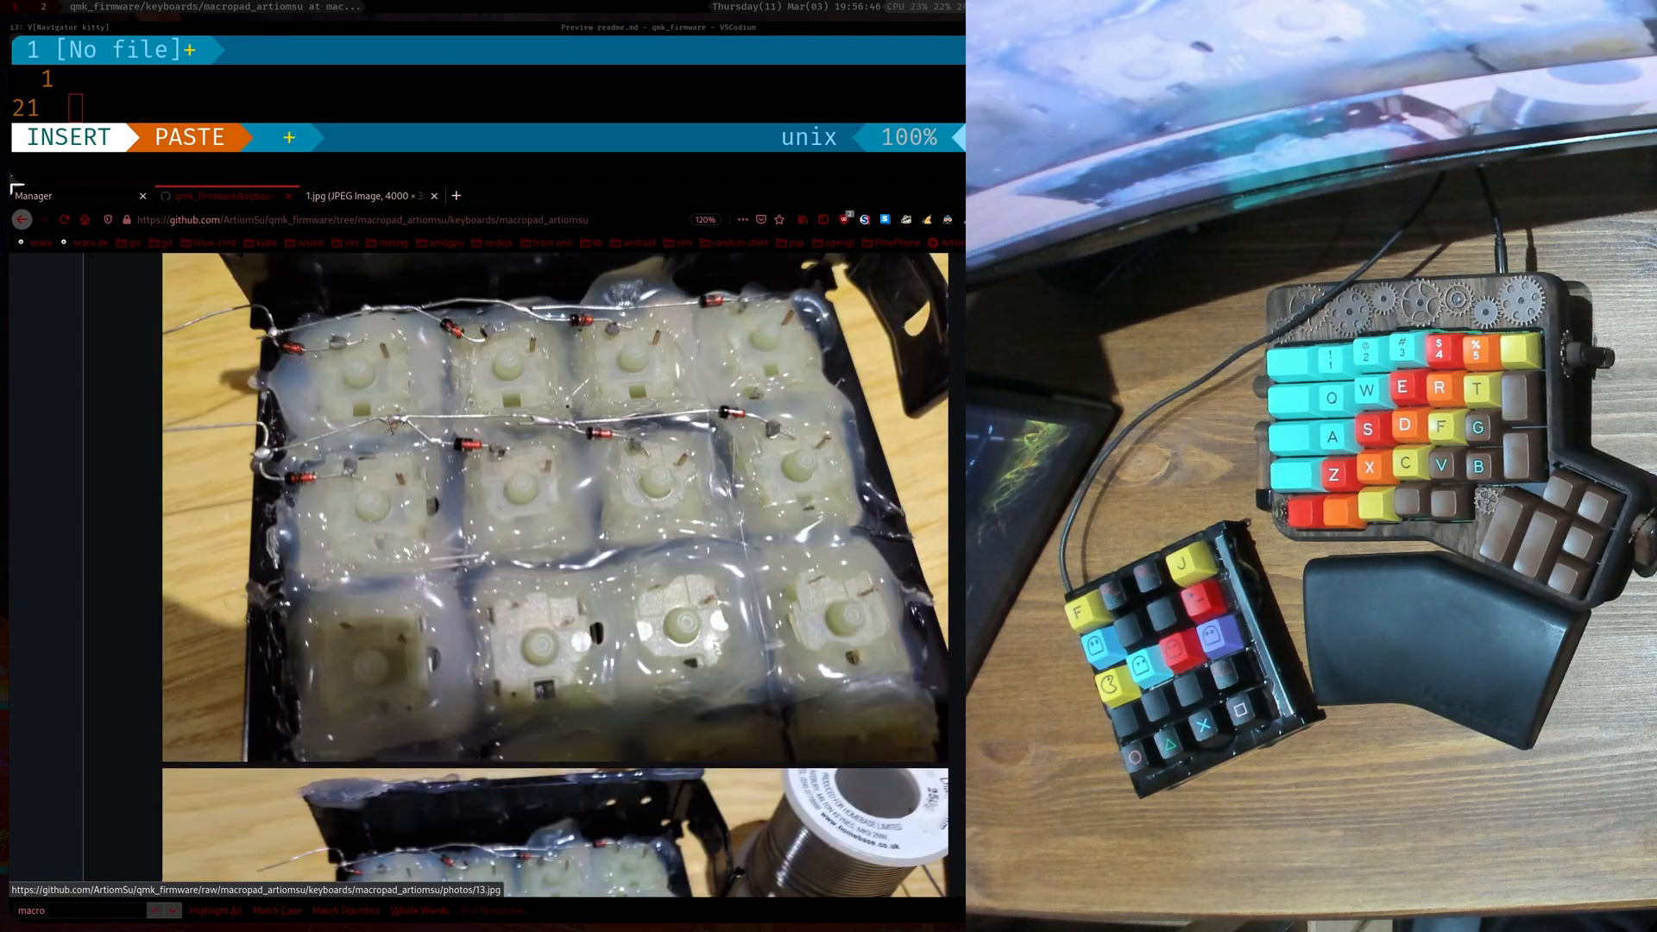
{"action": "scroll", "coordinate": [705, 447], "scroll_direction": "down", "scroll_amount": 5}
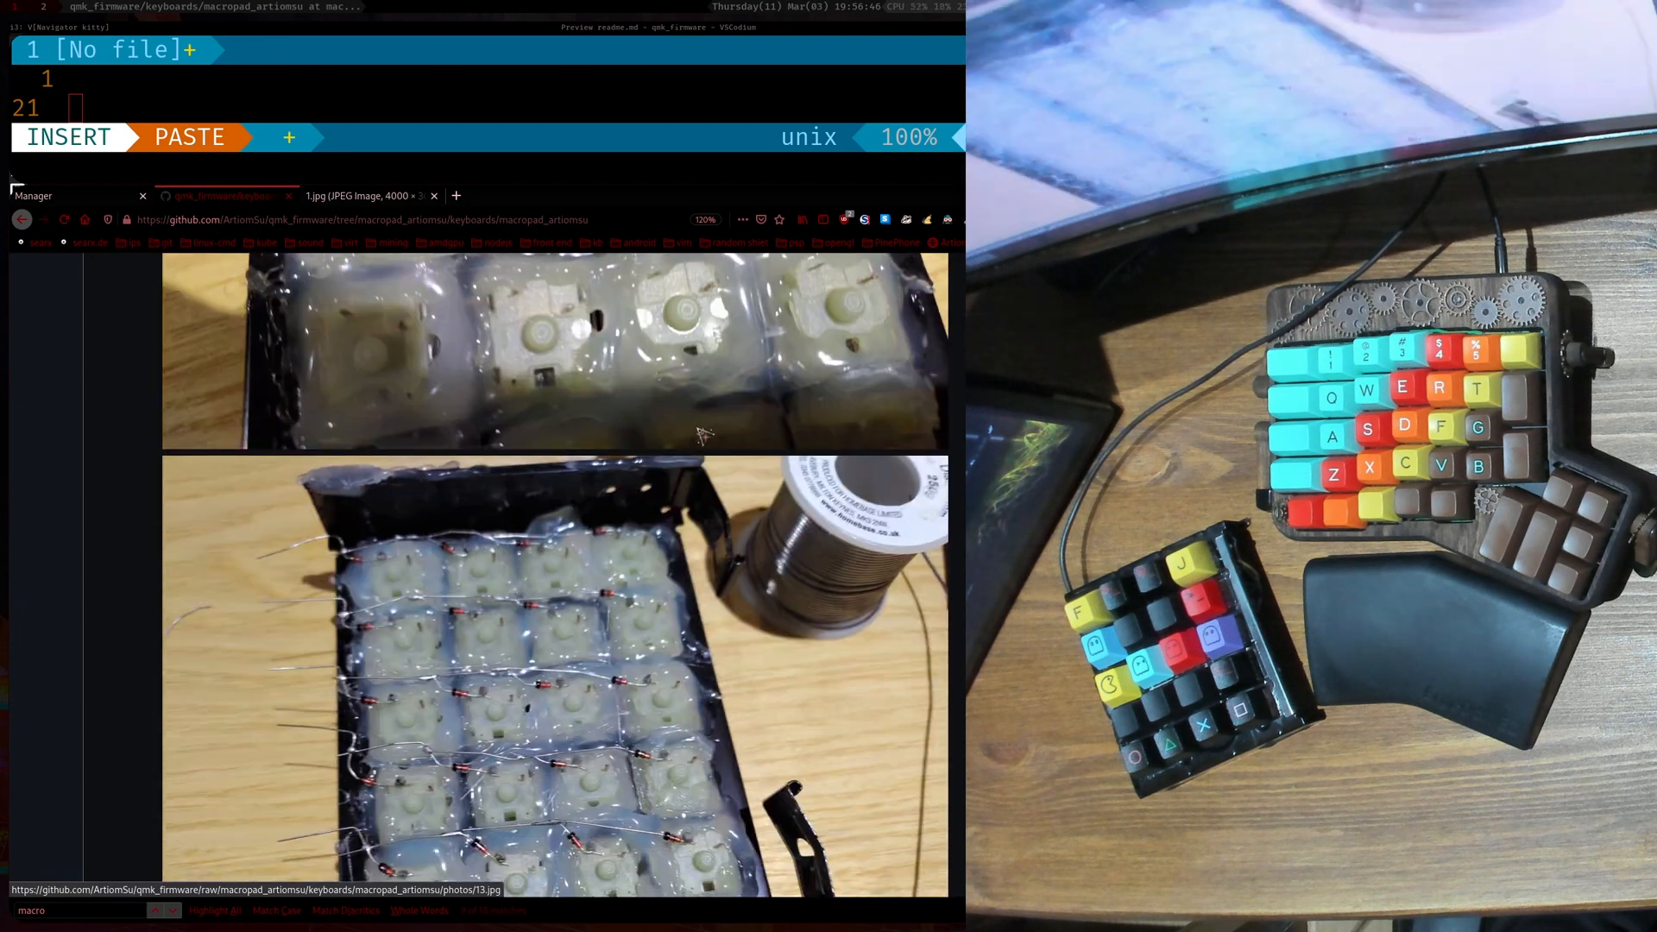
{"action": "scroll", "coordinate": [706, 447], "scroll_direction": "up", "scroll_amount": 1}
{"action": "scroll", "coordinate": [701, 500], "scroll_direction": "up", "scroll_amount": 1}
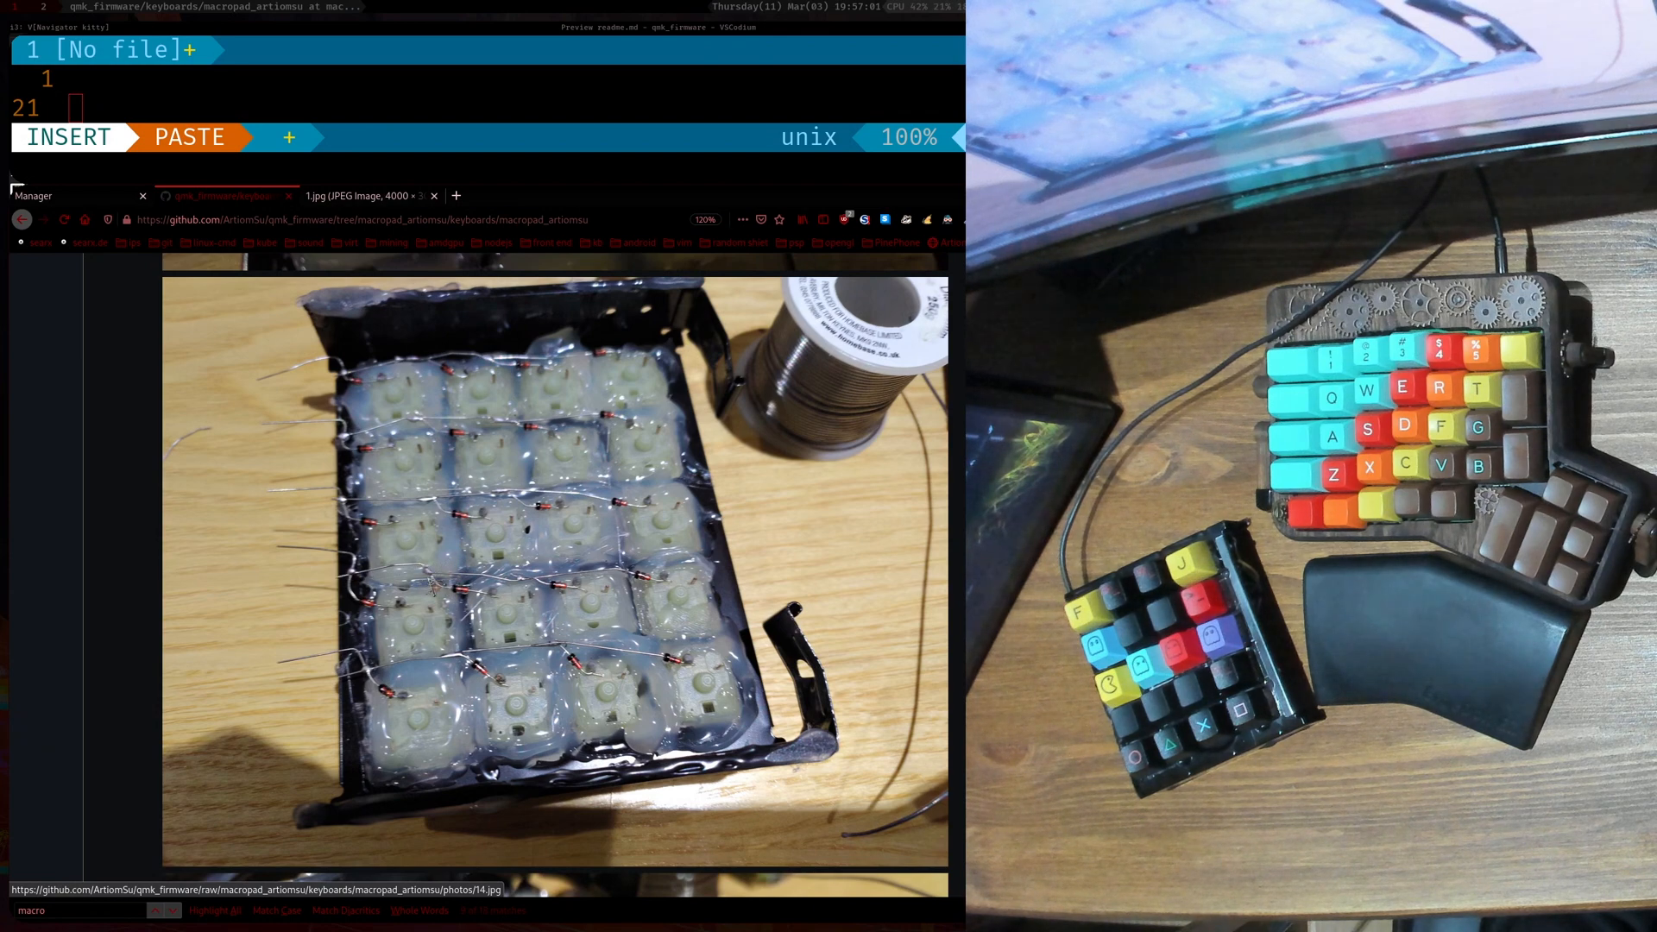
{"action": "scroll", "coordinate": [492, 557], "scroll_direction": "down", "scroll_amount": 2}
{"action": "scroll", "coordinate": [519, 550], "scroll_direction": "down", "scroll_amount": 3}
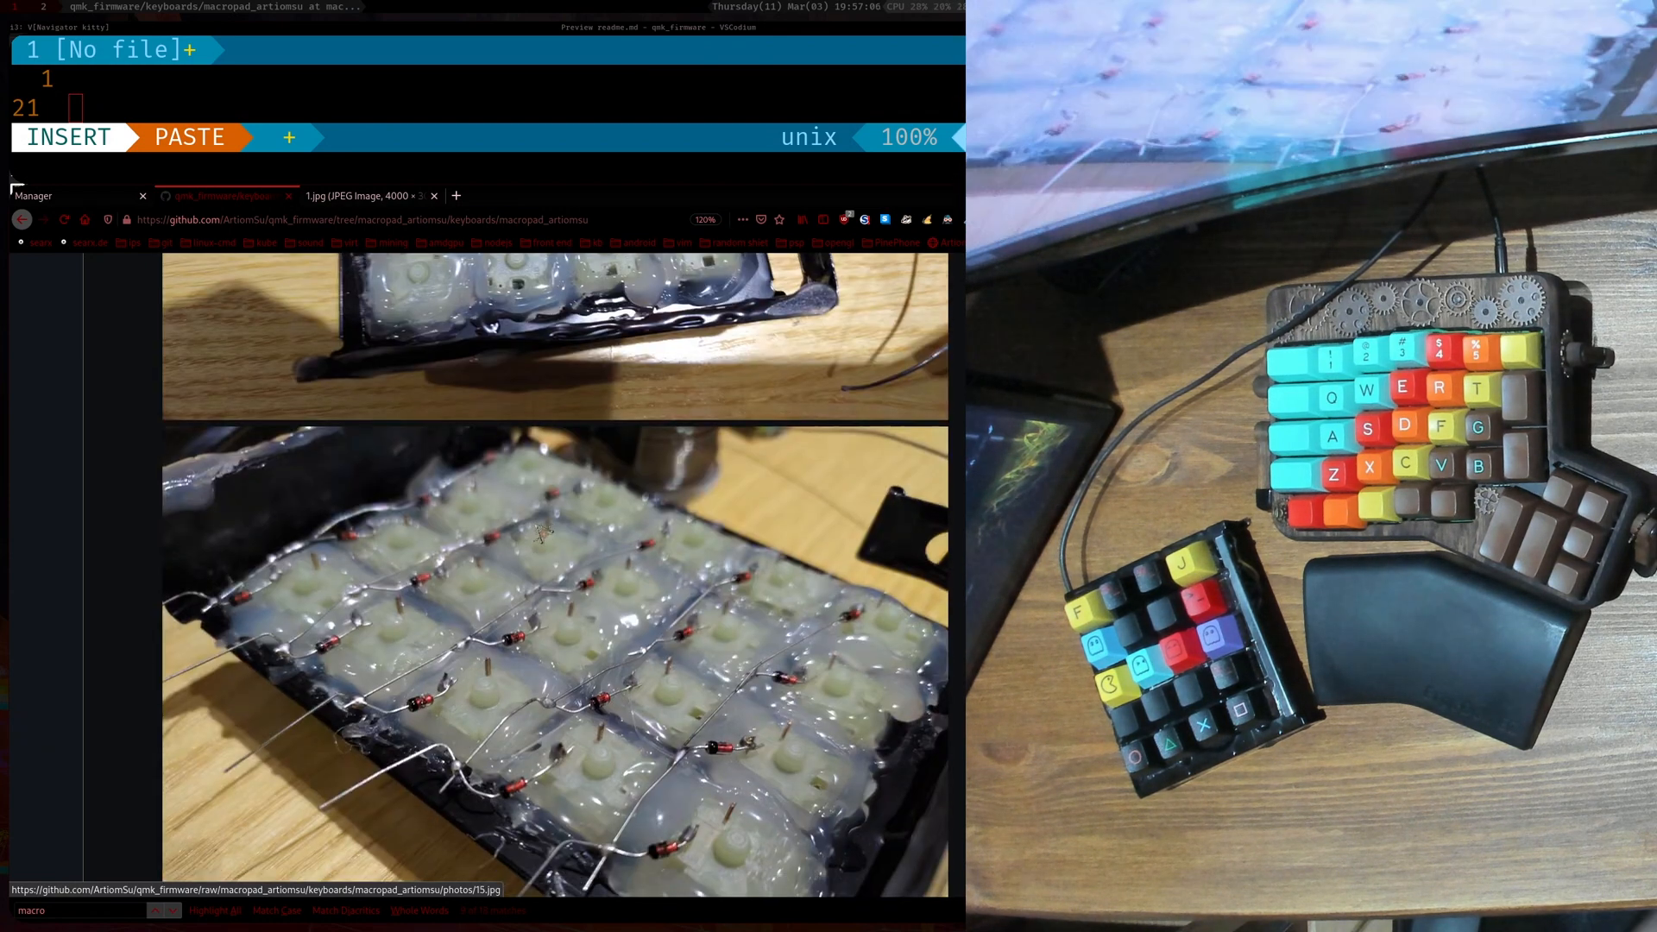
{"action": "scroll", "coordinate": [547, 525], "scroll_direction": "down", "scroll_amount": 3}
{"action": "scroll", "coordinate": [557, 570], "scroll_direction": "up", "scroll_amount": 1}
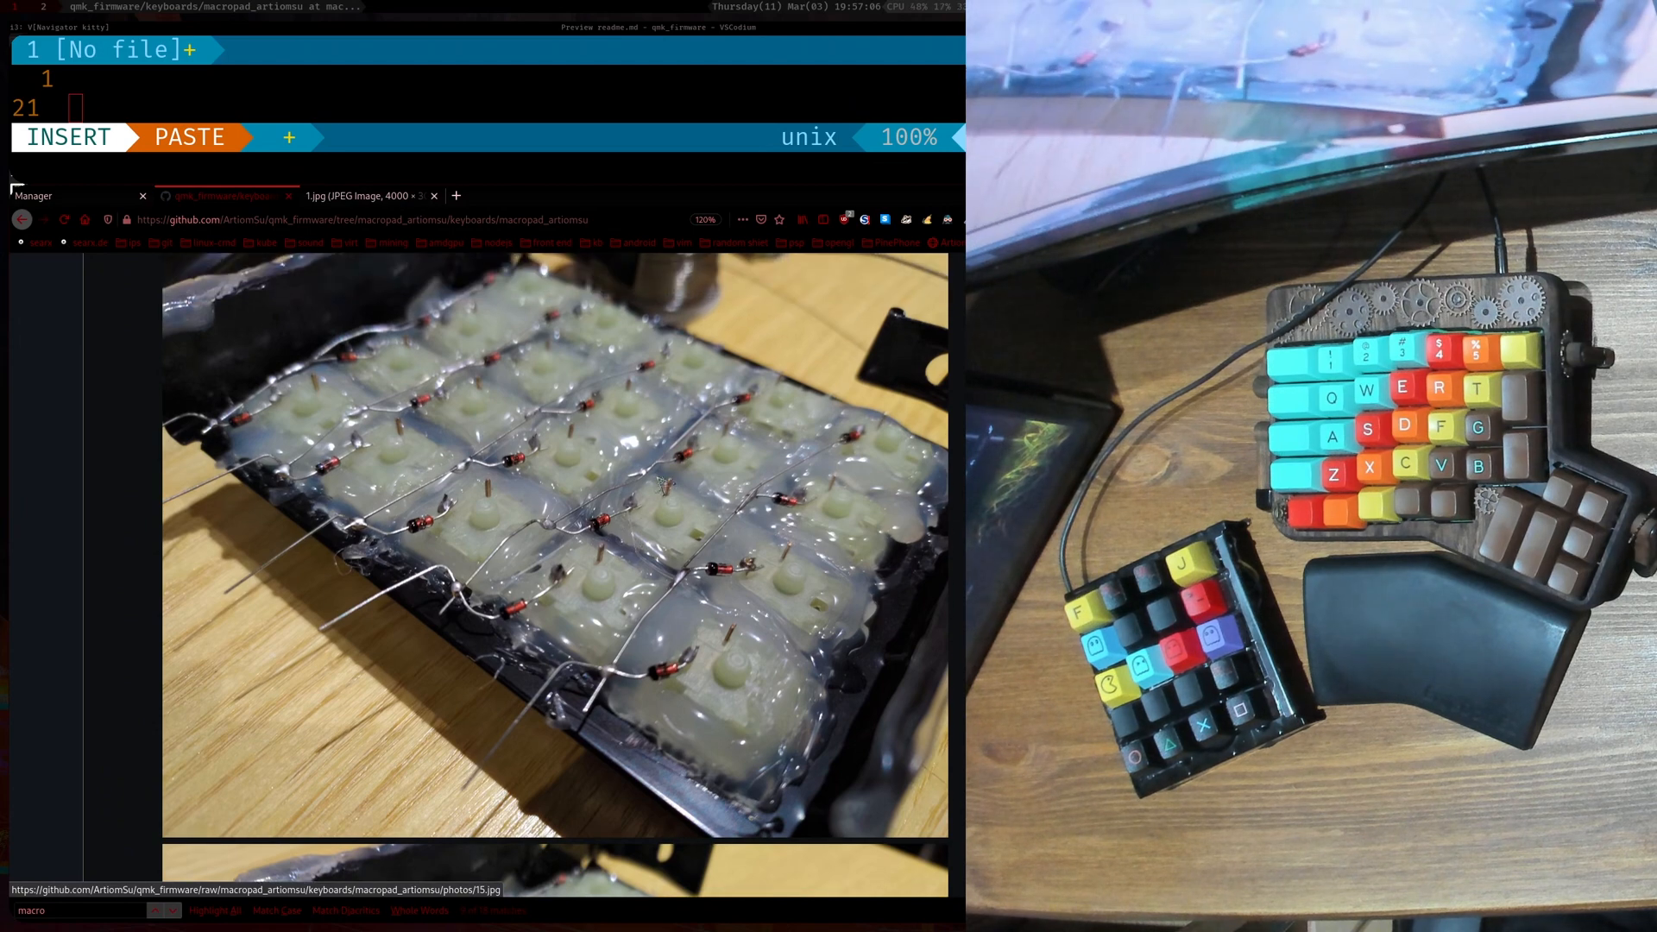
{"action": "scroll", "coordinate": [684, 522], "scroll_direction": "down", "scroll_amount": 2}
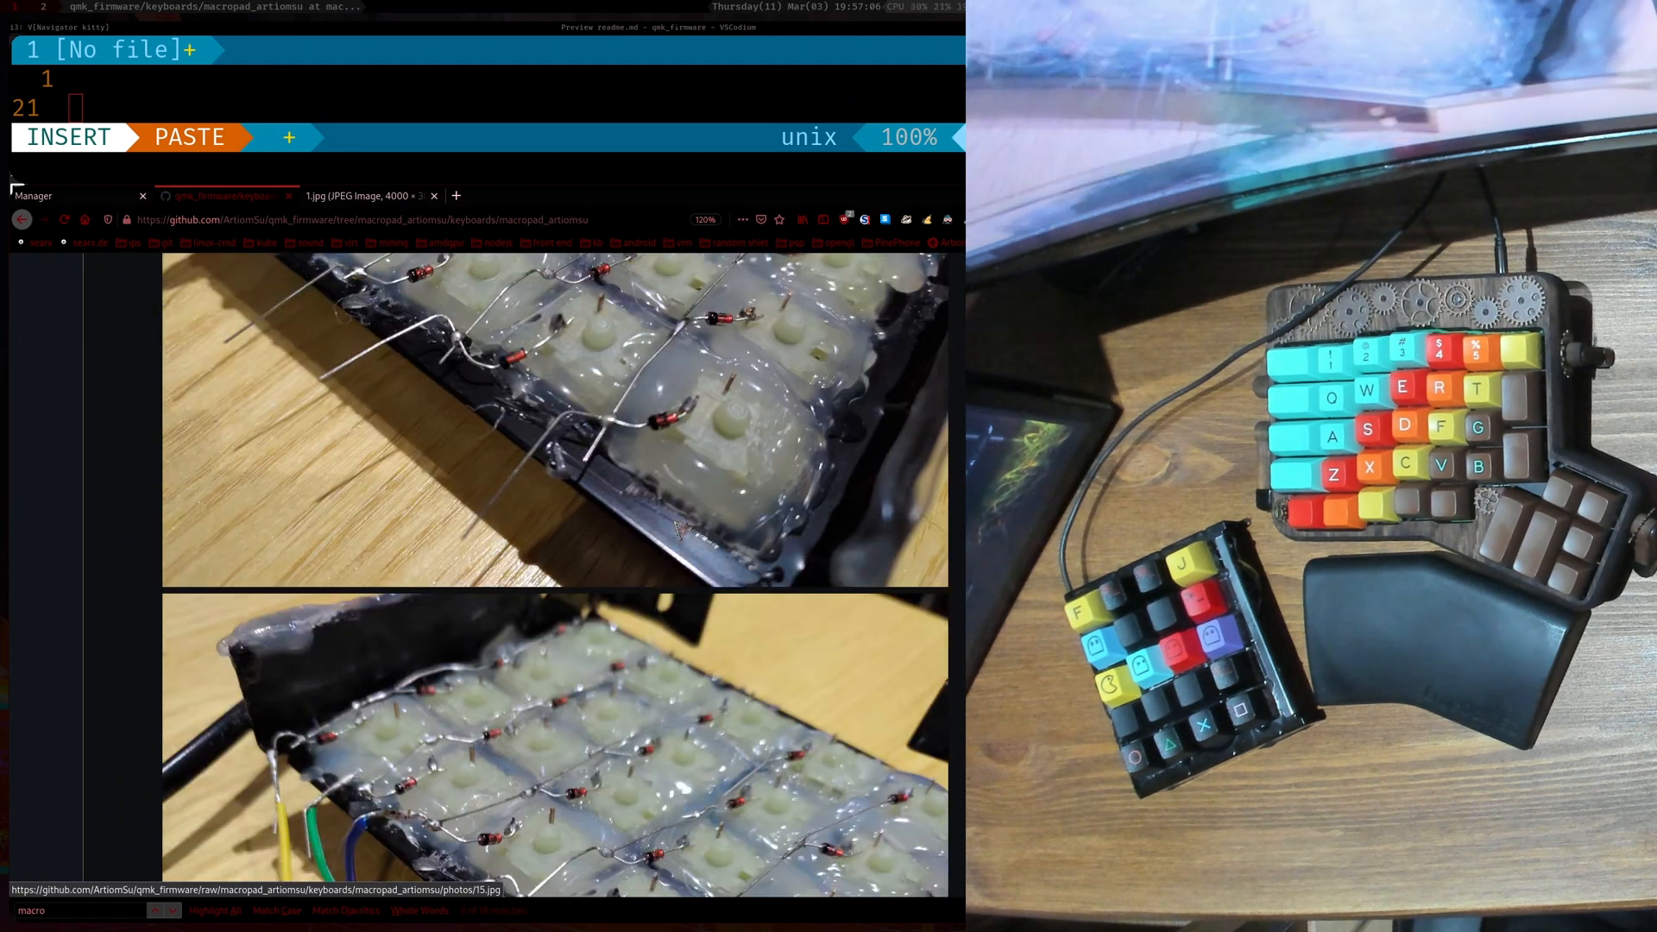
{"action": "scroll", "coordinate": [661, 556], "scroll_direction": "down", "scroll_amount": 3}
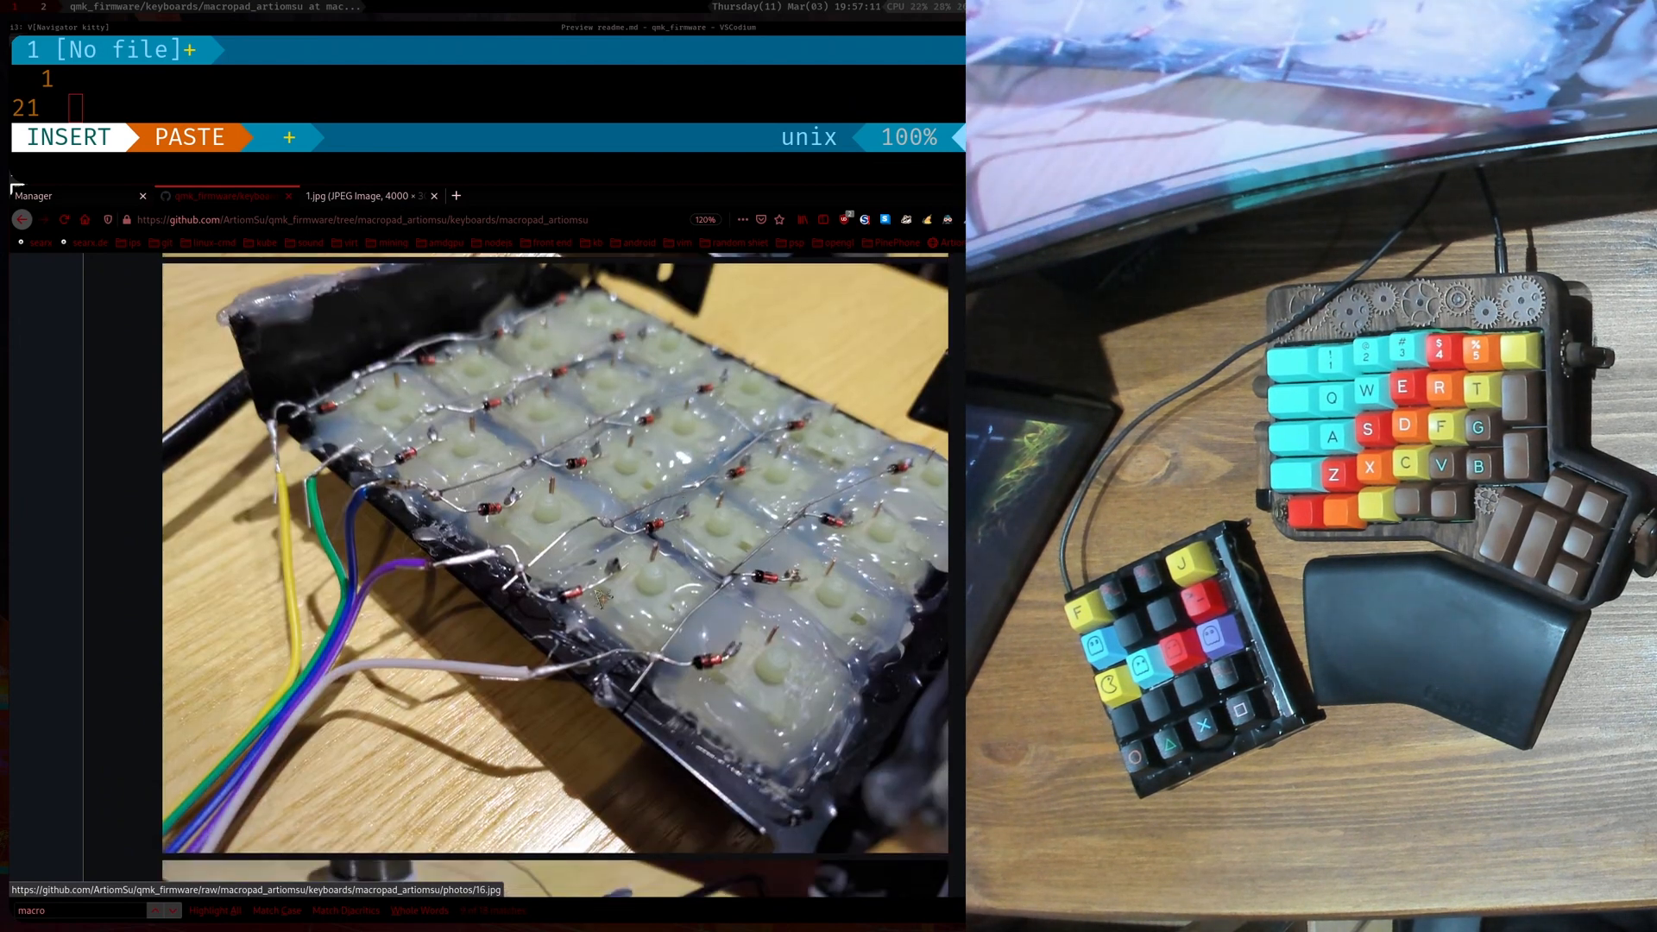
{"action": "scroll", "coordinate": [614, 611], "scroll_direction": "down", "scroll_amount": 1}
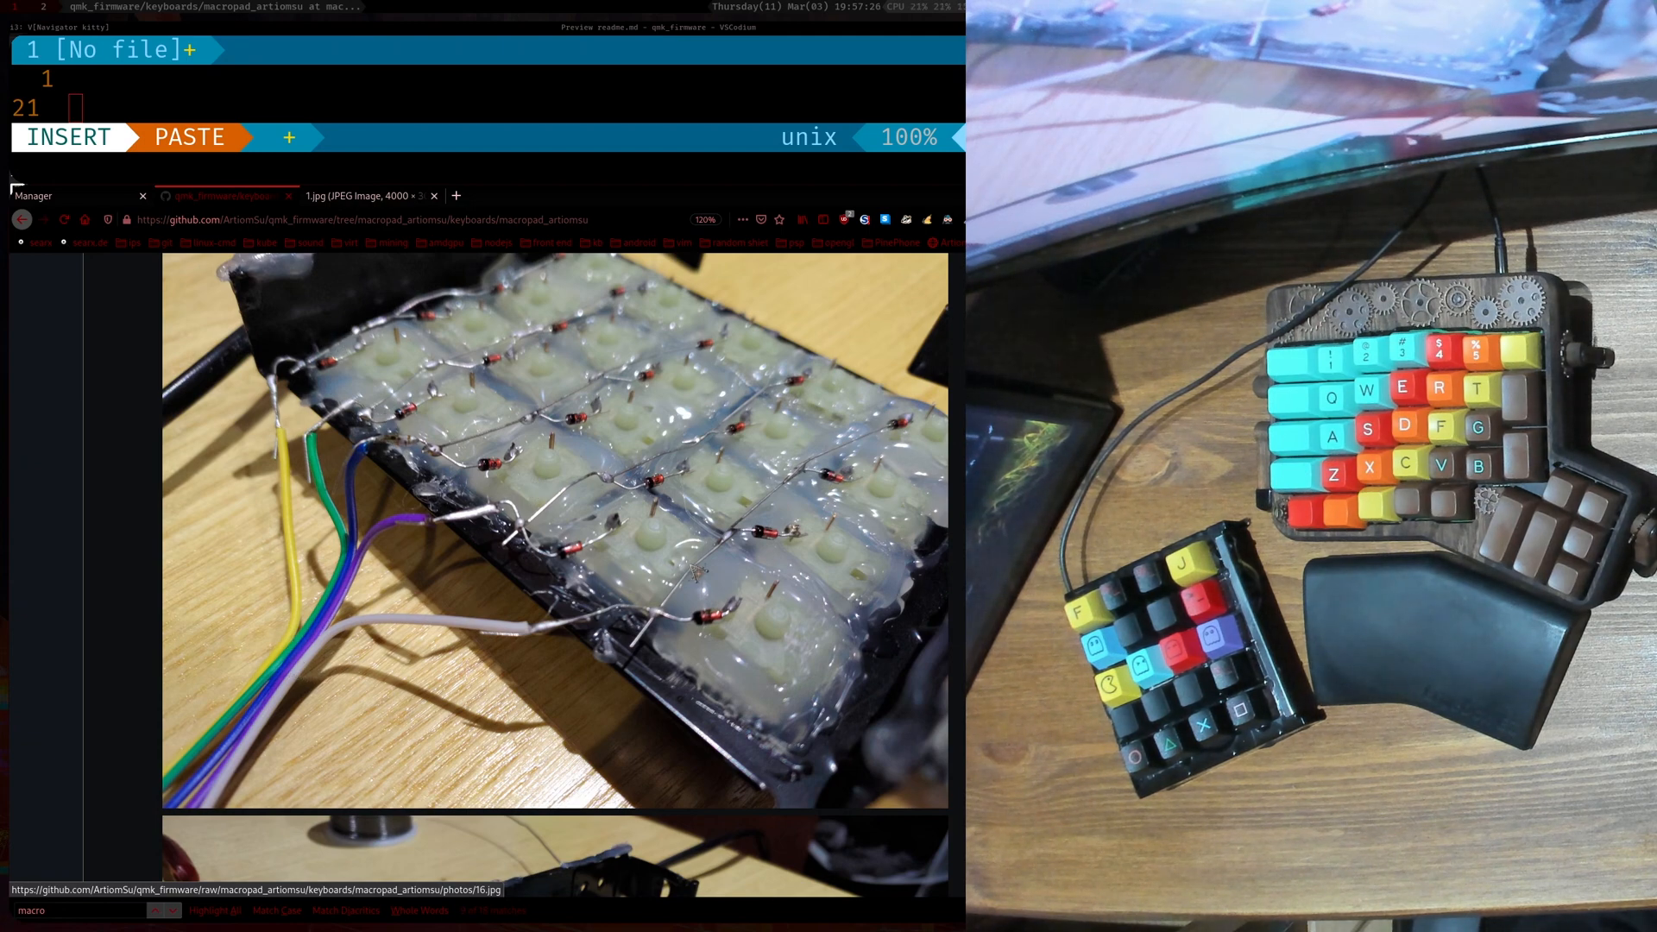
{"action": "scroll", "coordinate": [569, 600], "scroll_direction": "down", "scroll_amount": 1}
{"action": "scroll", "coordinate": [440, 556], "scroll_direction": "down", "scroll_amount": 3}
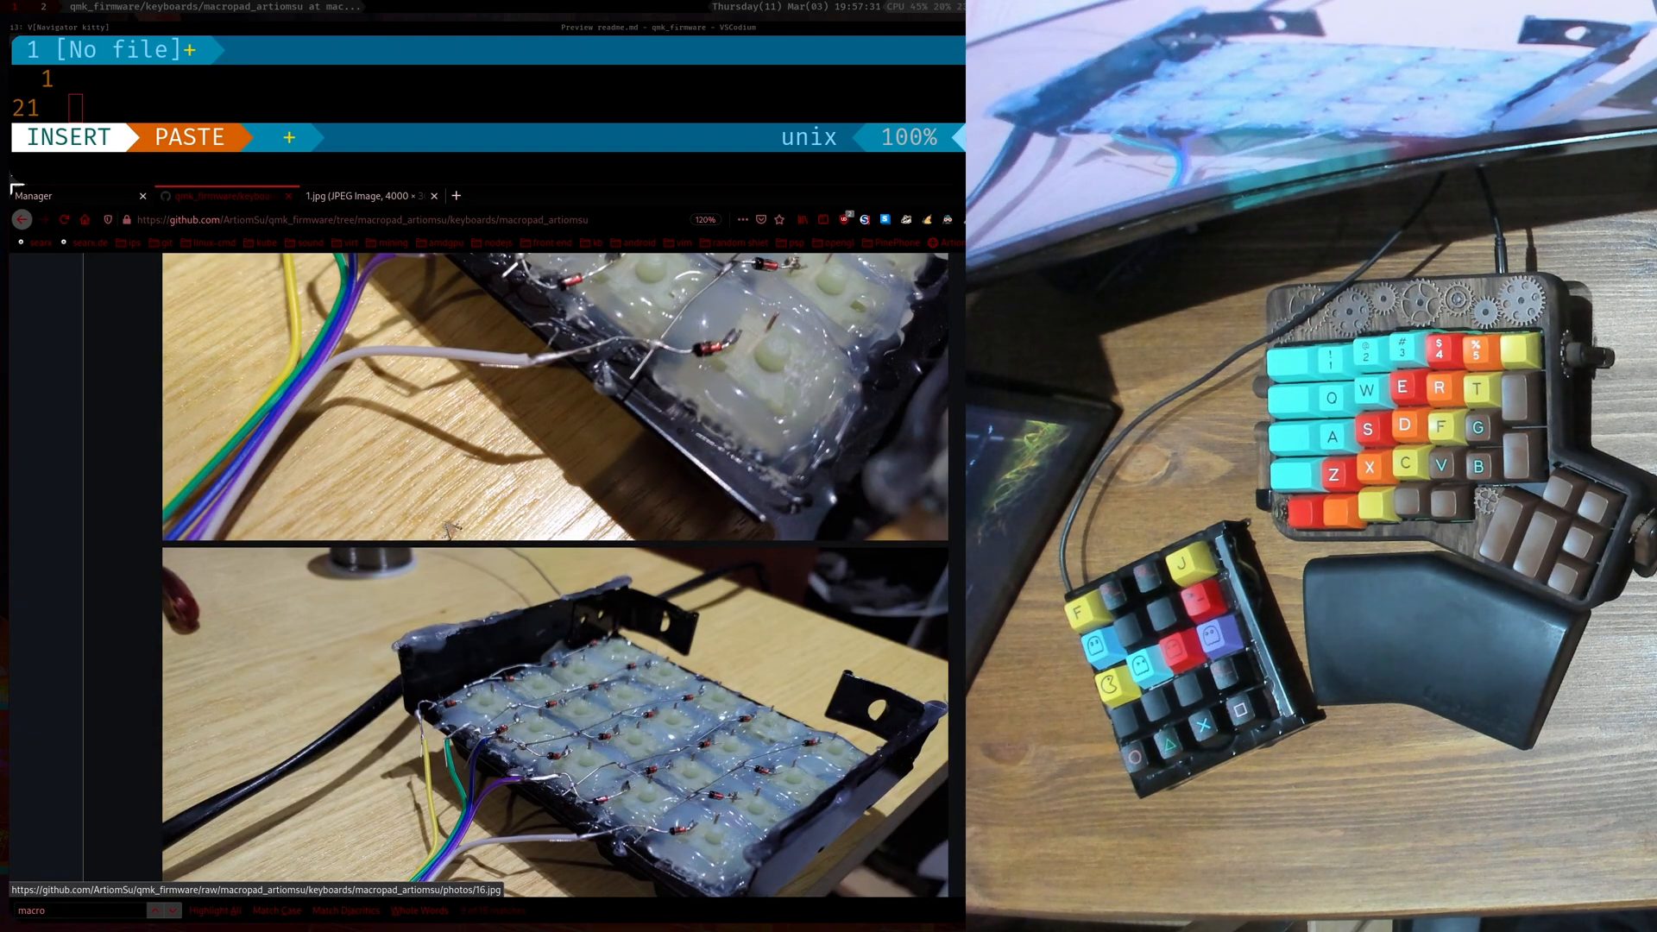
{"action": "scroll", "coordinate": [440, 593], "scroll_direction": "down", "scroll_amount": 3}
{"action": "scroll", "coordinate": [506, 682], "scroll_direction": "down", "scroll_amount": 1}
{"action": "scroll", "coordinate": [505, 682], "scroll_direction": "down", "scroll_amount": 1}
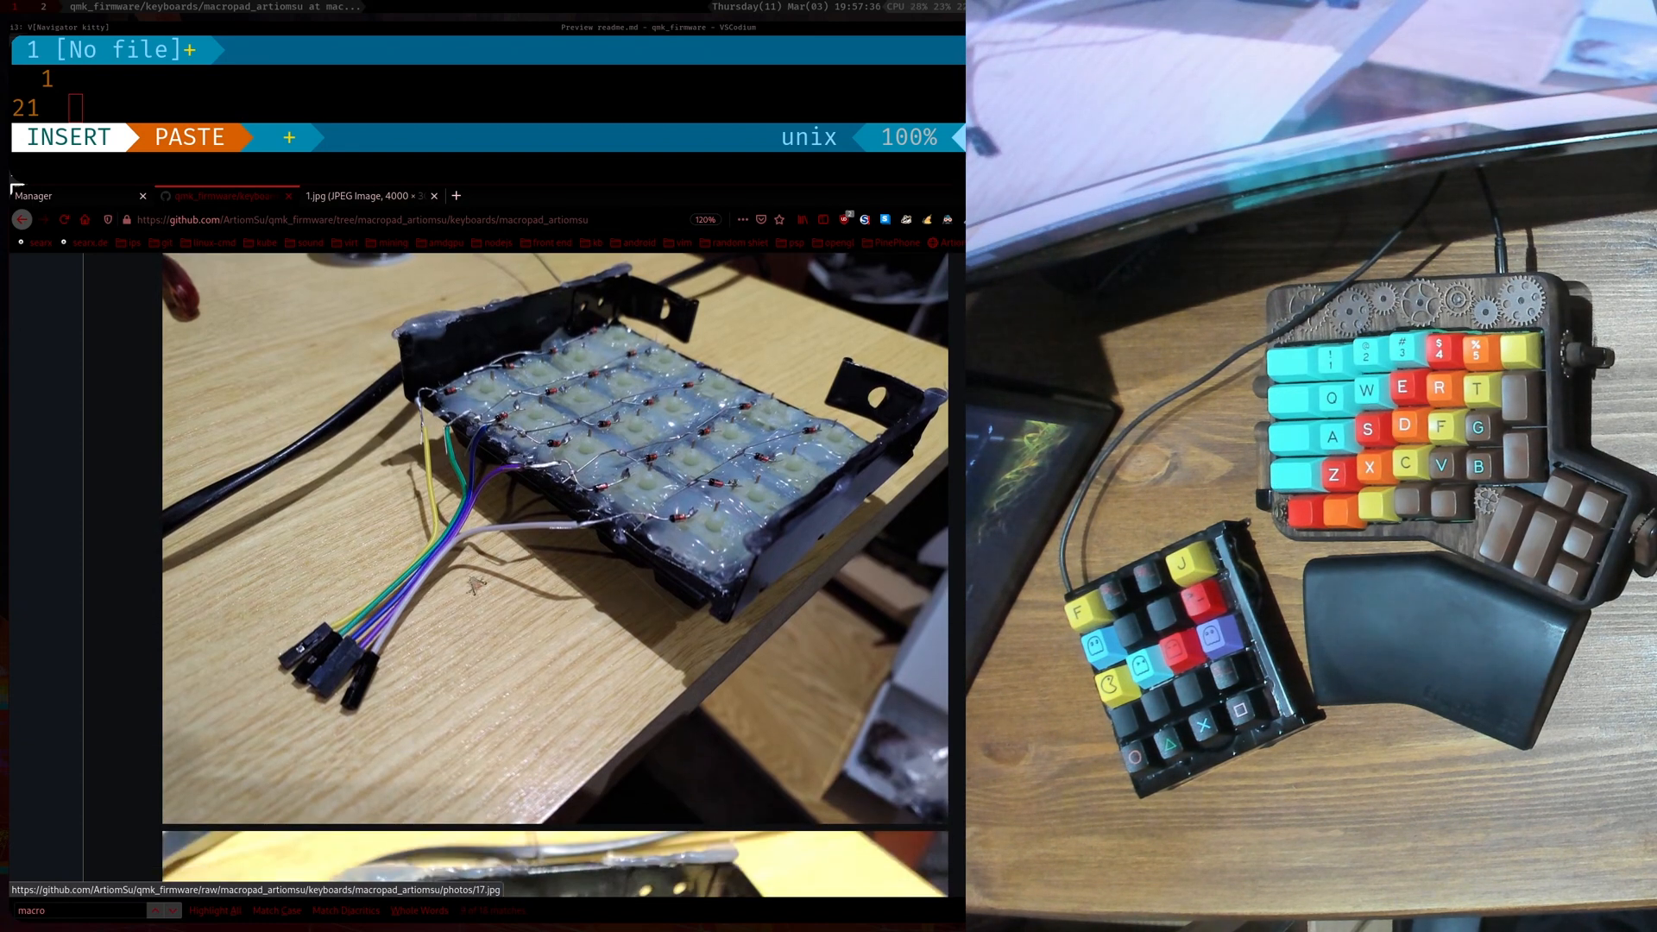
{"action": "scroll", "coordinate": [441, 595], "scroll_direction": "down", "scroll_amount": 4}
{"action": "scroll", "coordinate": [466, 577], "scroll_direction": "down", "scroll_amount": 4}
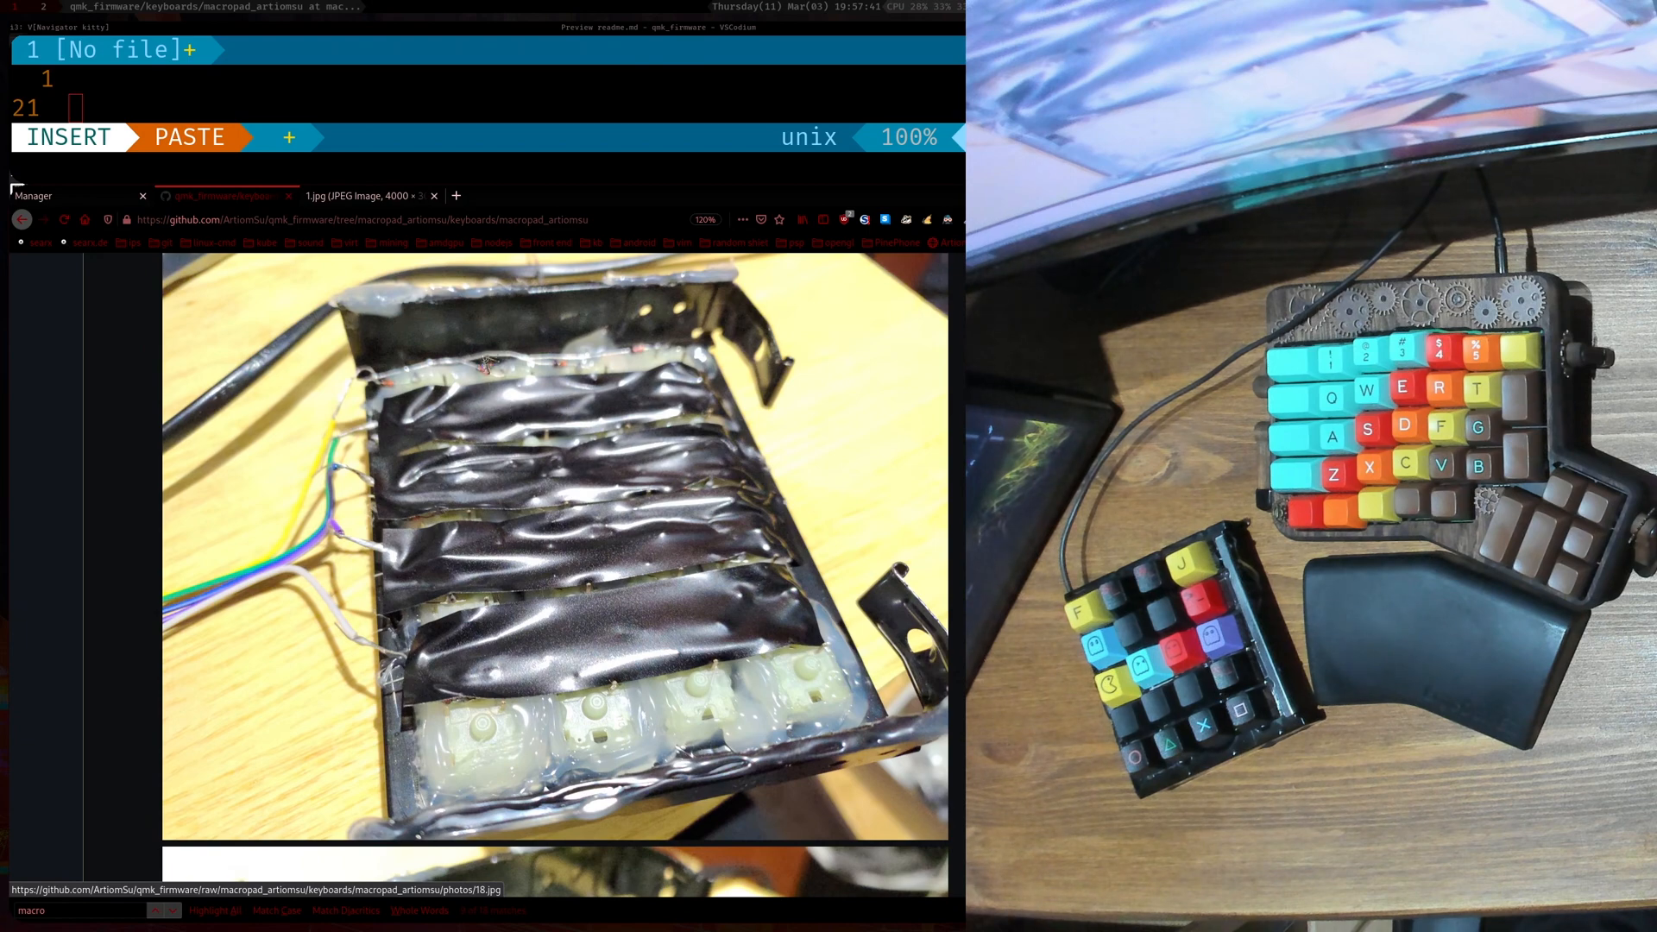
{"action": "scroll", "coordinate": [515, 415], "scroll_direction": "down", "scroll_amount": 5}
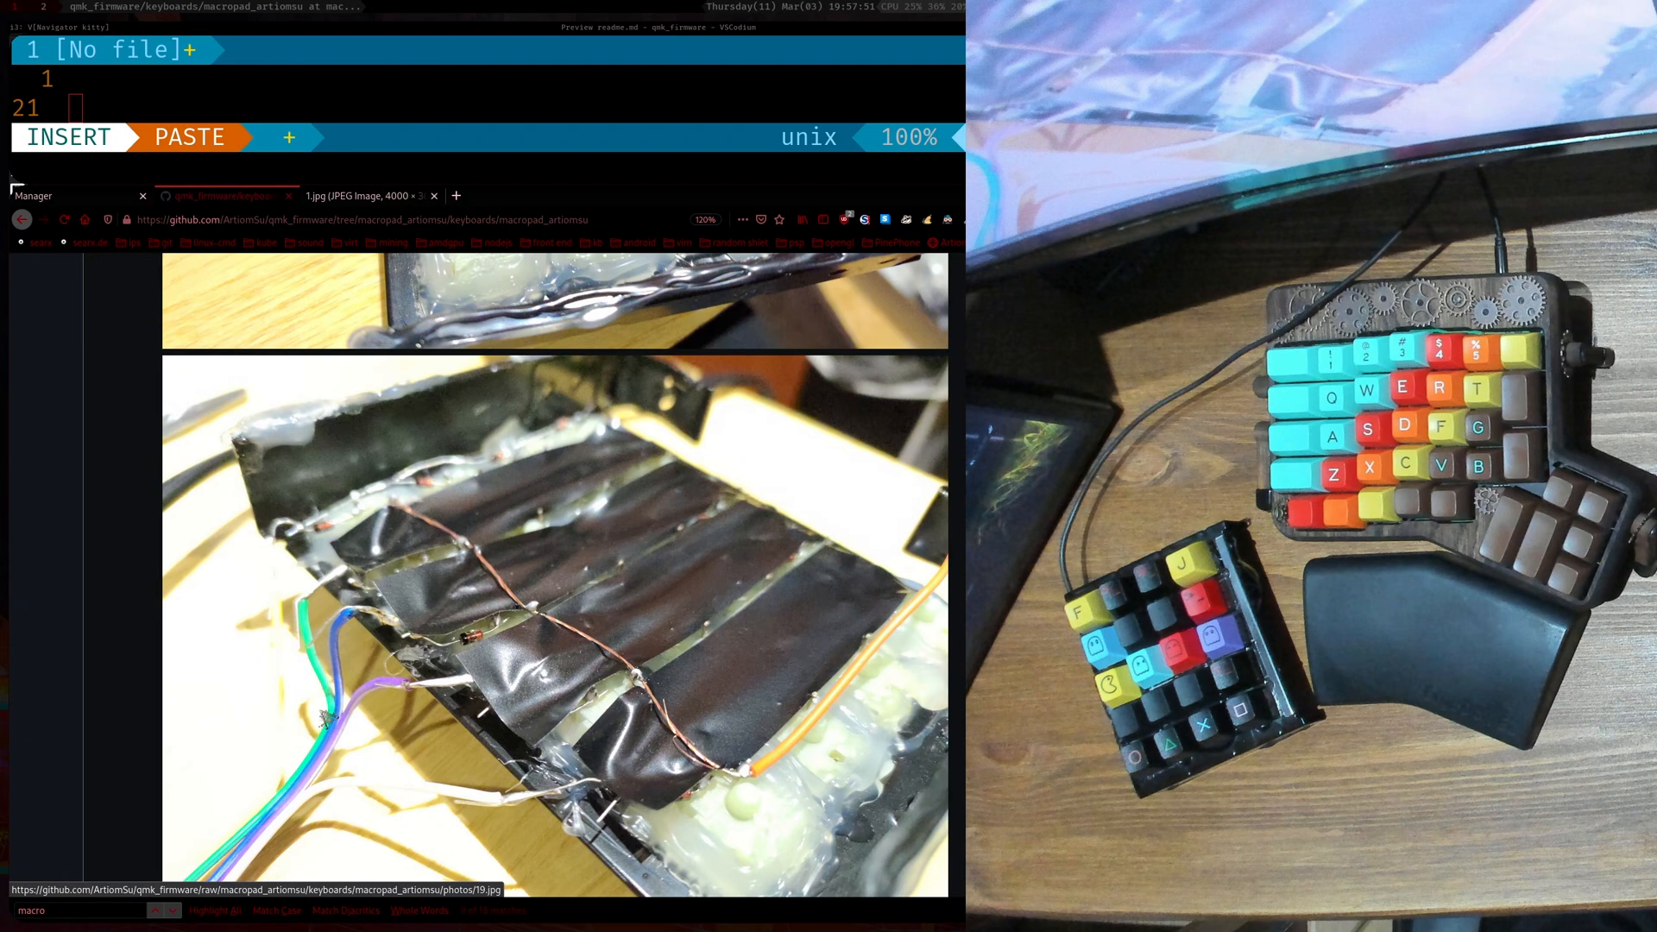
{"action": "left_click", "coordinate": [340, 681]}
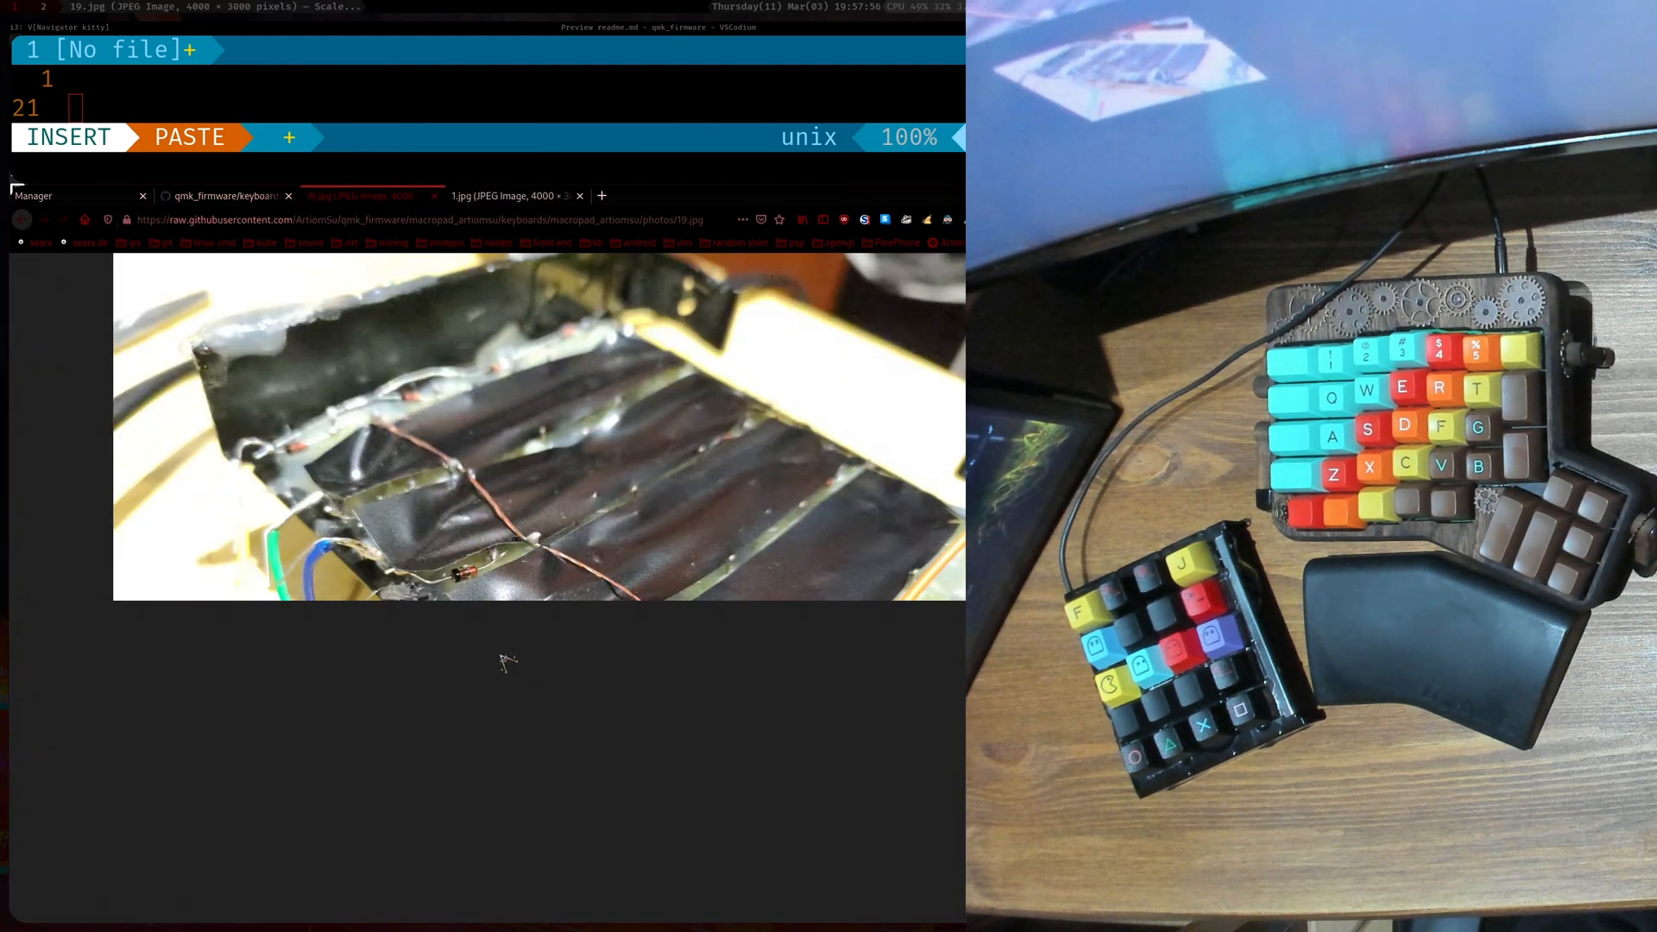
{"action": "key", "text": "ctrl+w"}
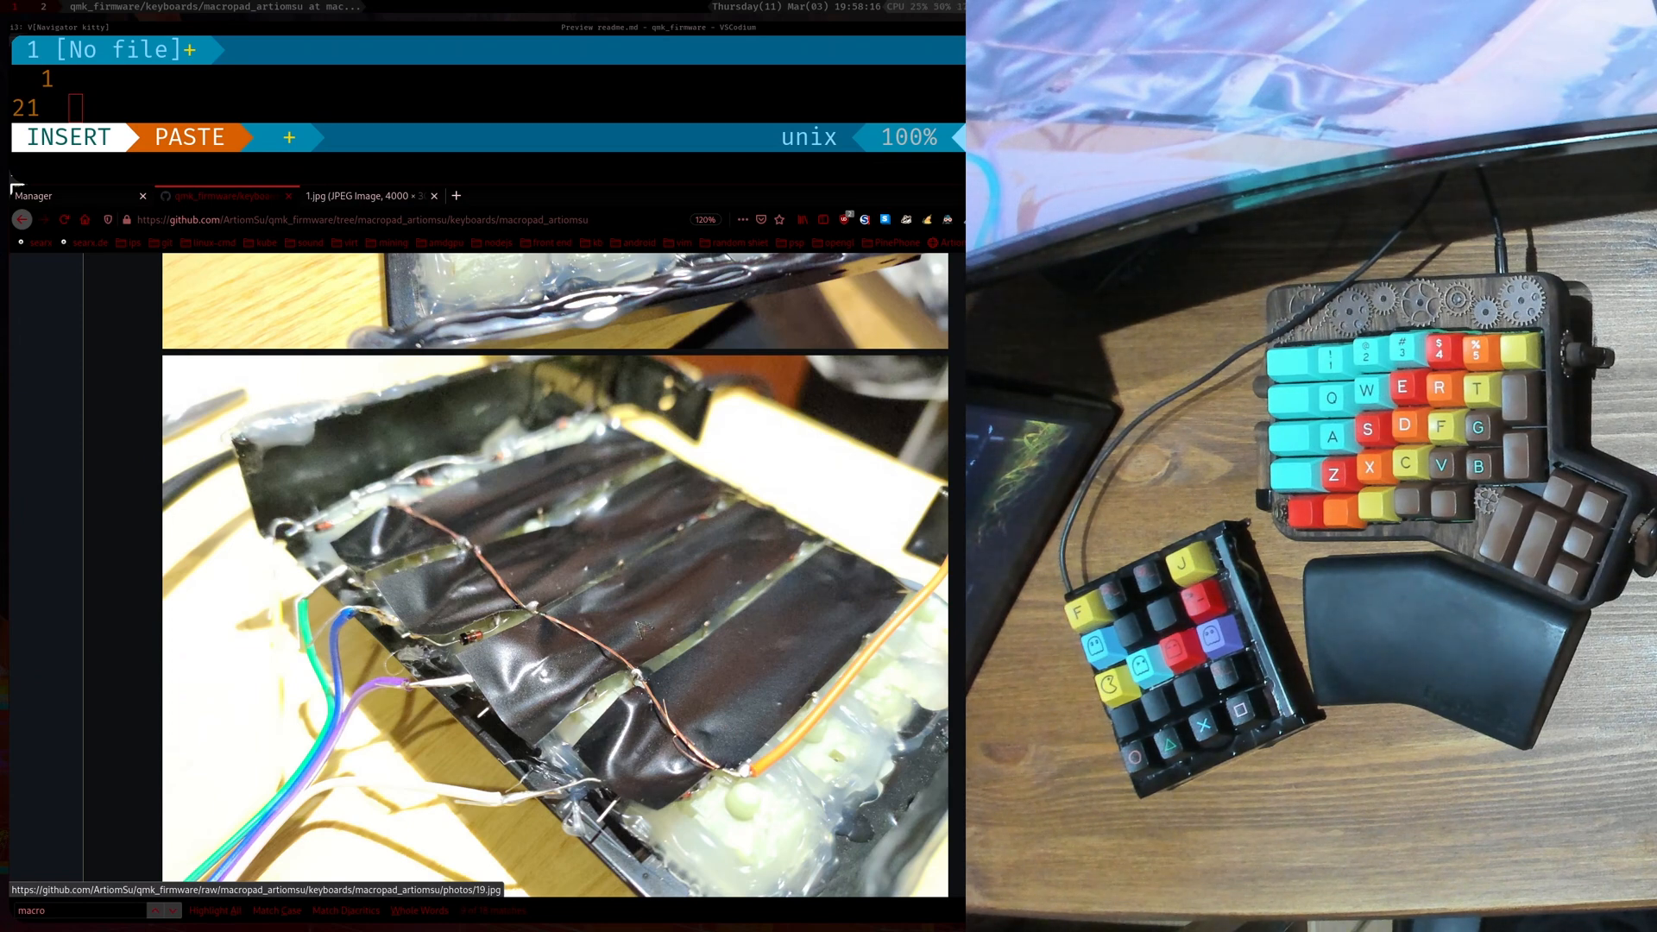
{"action": "scroll", "coordinate": [661, 677], "scroll_direction": "down", "scroll_amount": 3}
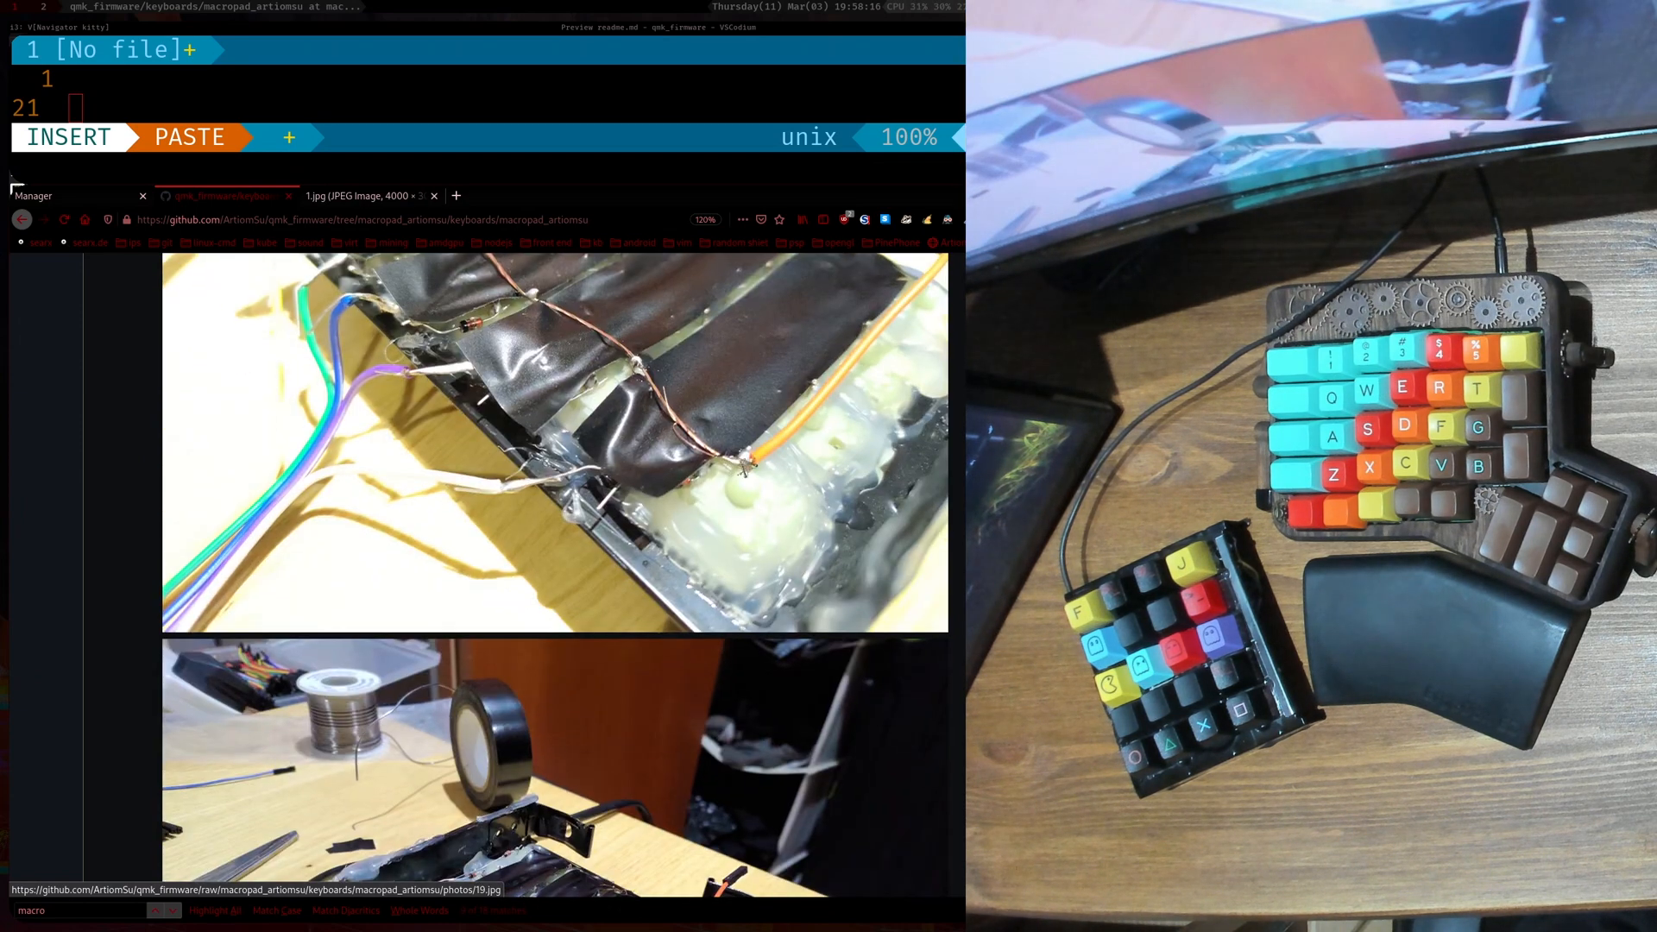
{"action": "scroll", "coordinate": [735, 557], "scroll_direction": "up", "scroll_amount": 2}
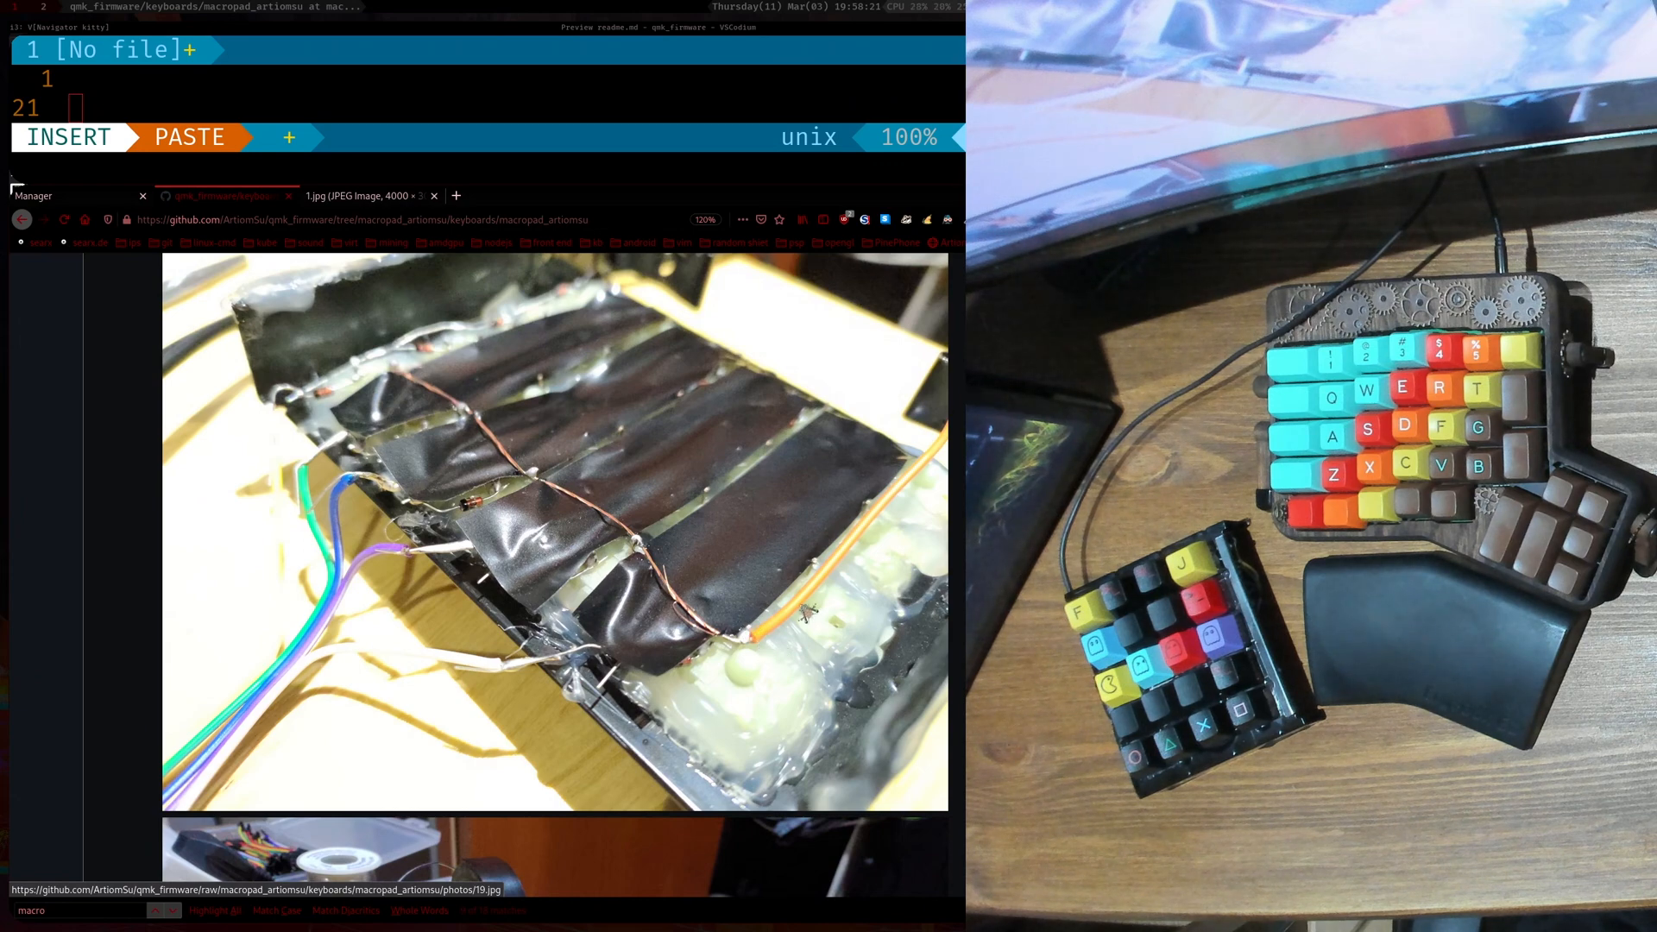
{"action": "scroll", "coordinate": [726, 596], "scroll_direction": "down", "scroll_amount": 3}
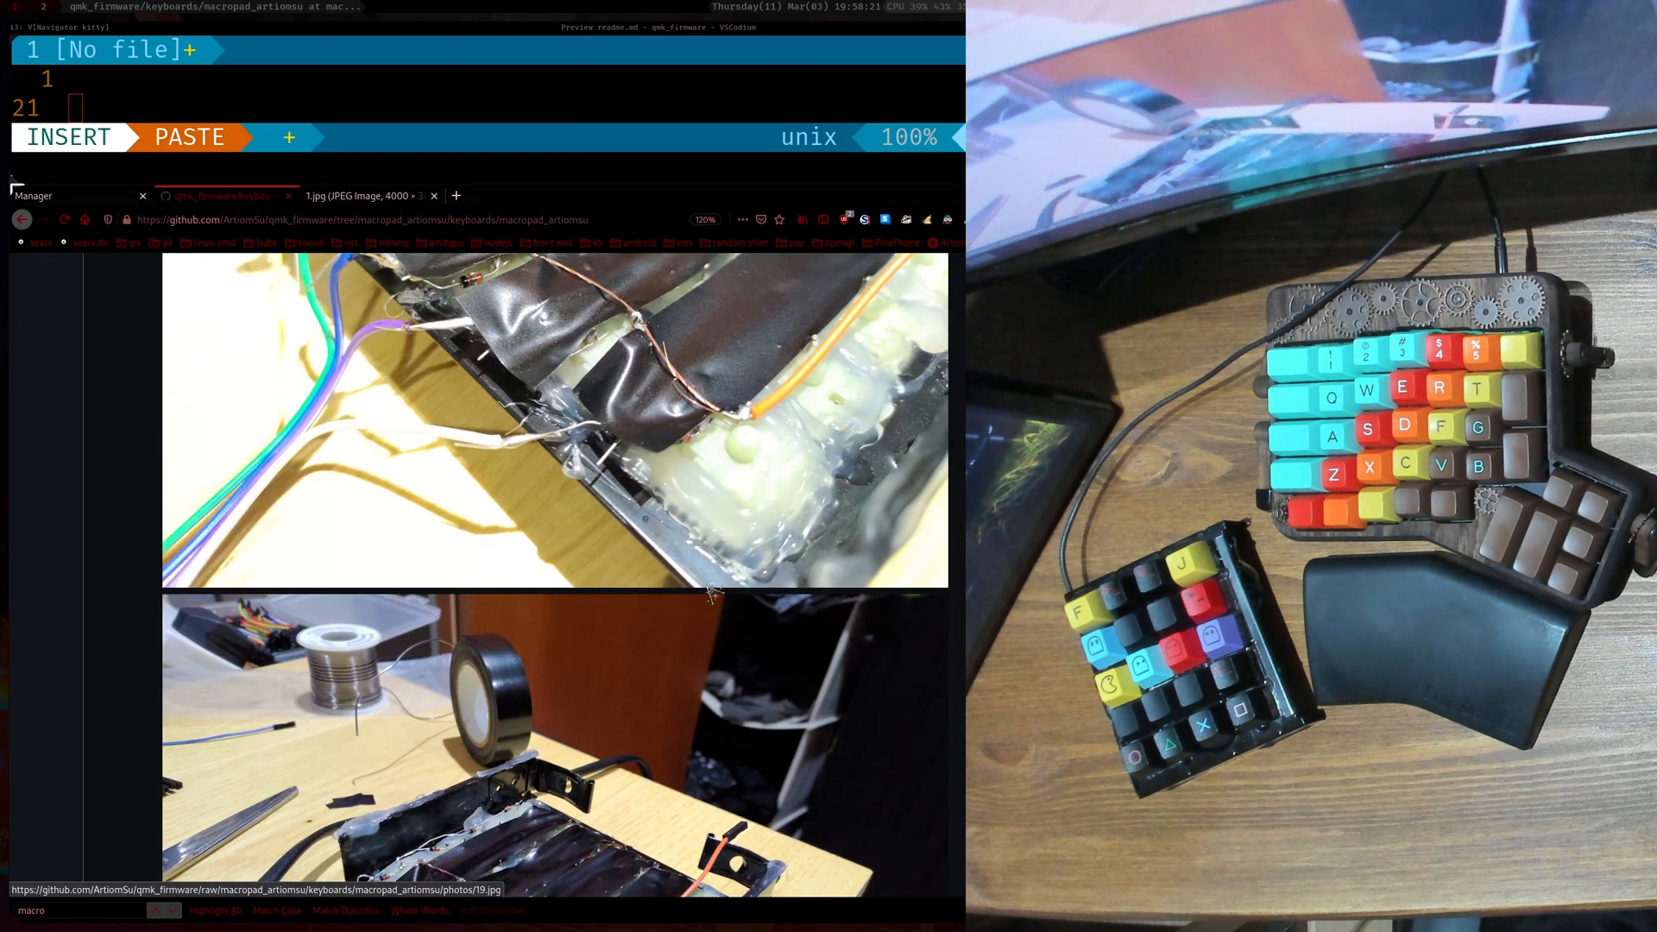
{"action": "scroll", "coordinate": [726, 595], "scroll_direction": "down", "scroll_amount": 2}
{"action": "scroll", "coordinate": [733, 551], "scroll_direction": "down", "scroll_amount": 1}
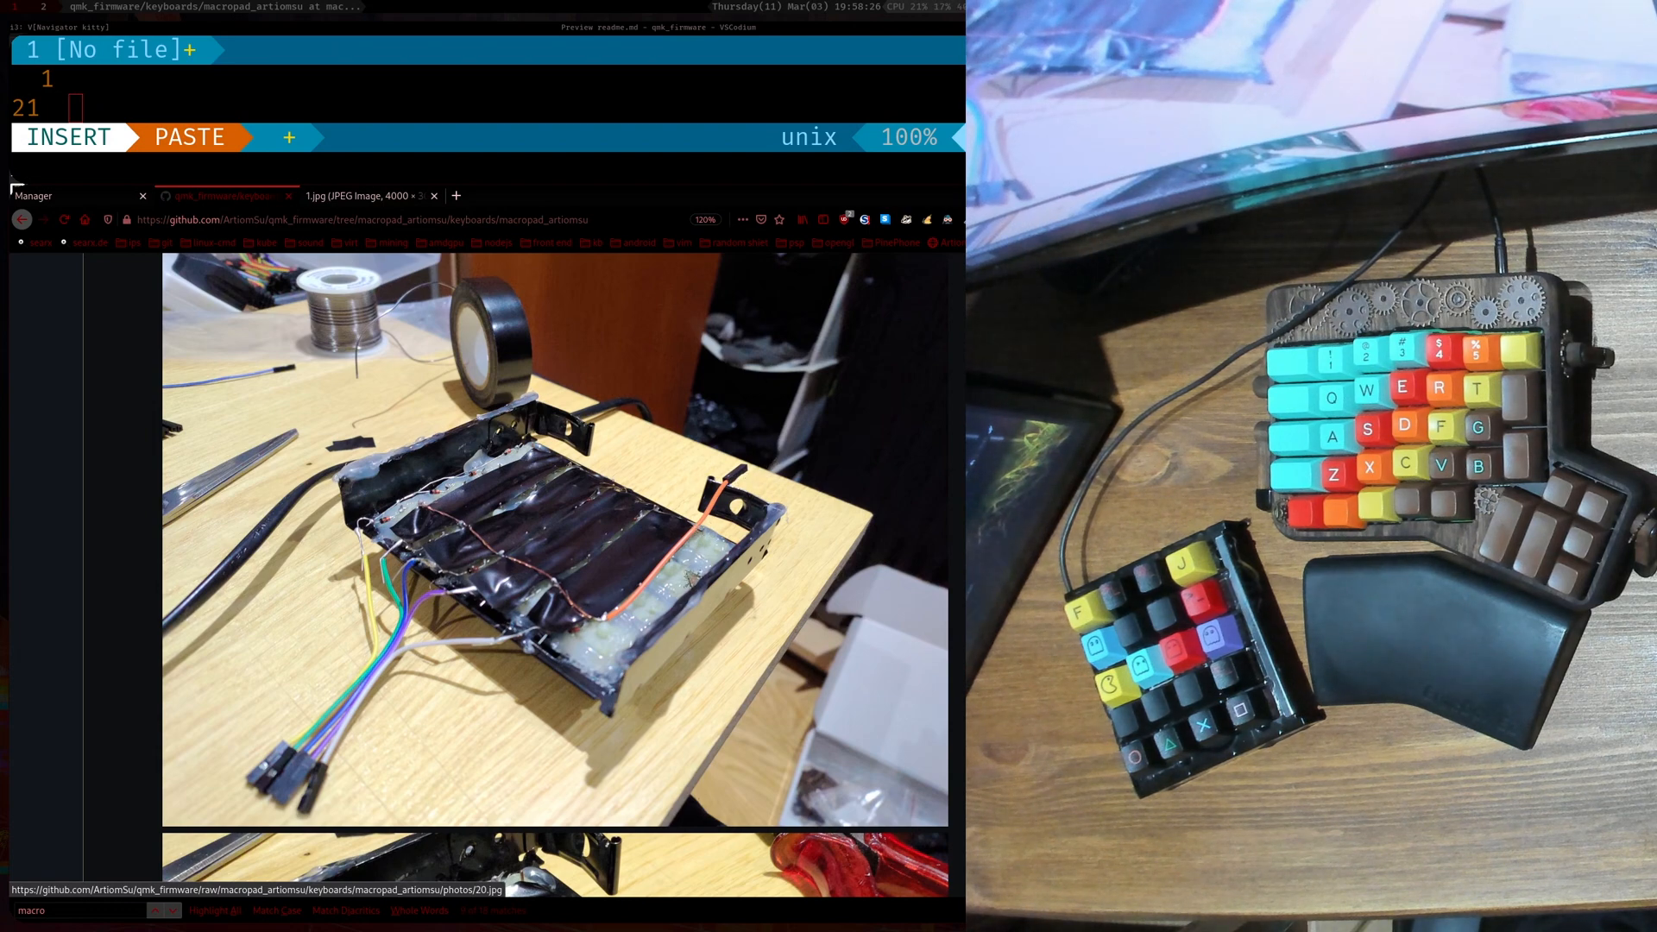
{"action": "scroll", "coordinate": [644, 606], "scroll_direction": "down", "scroll_amount": 5}
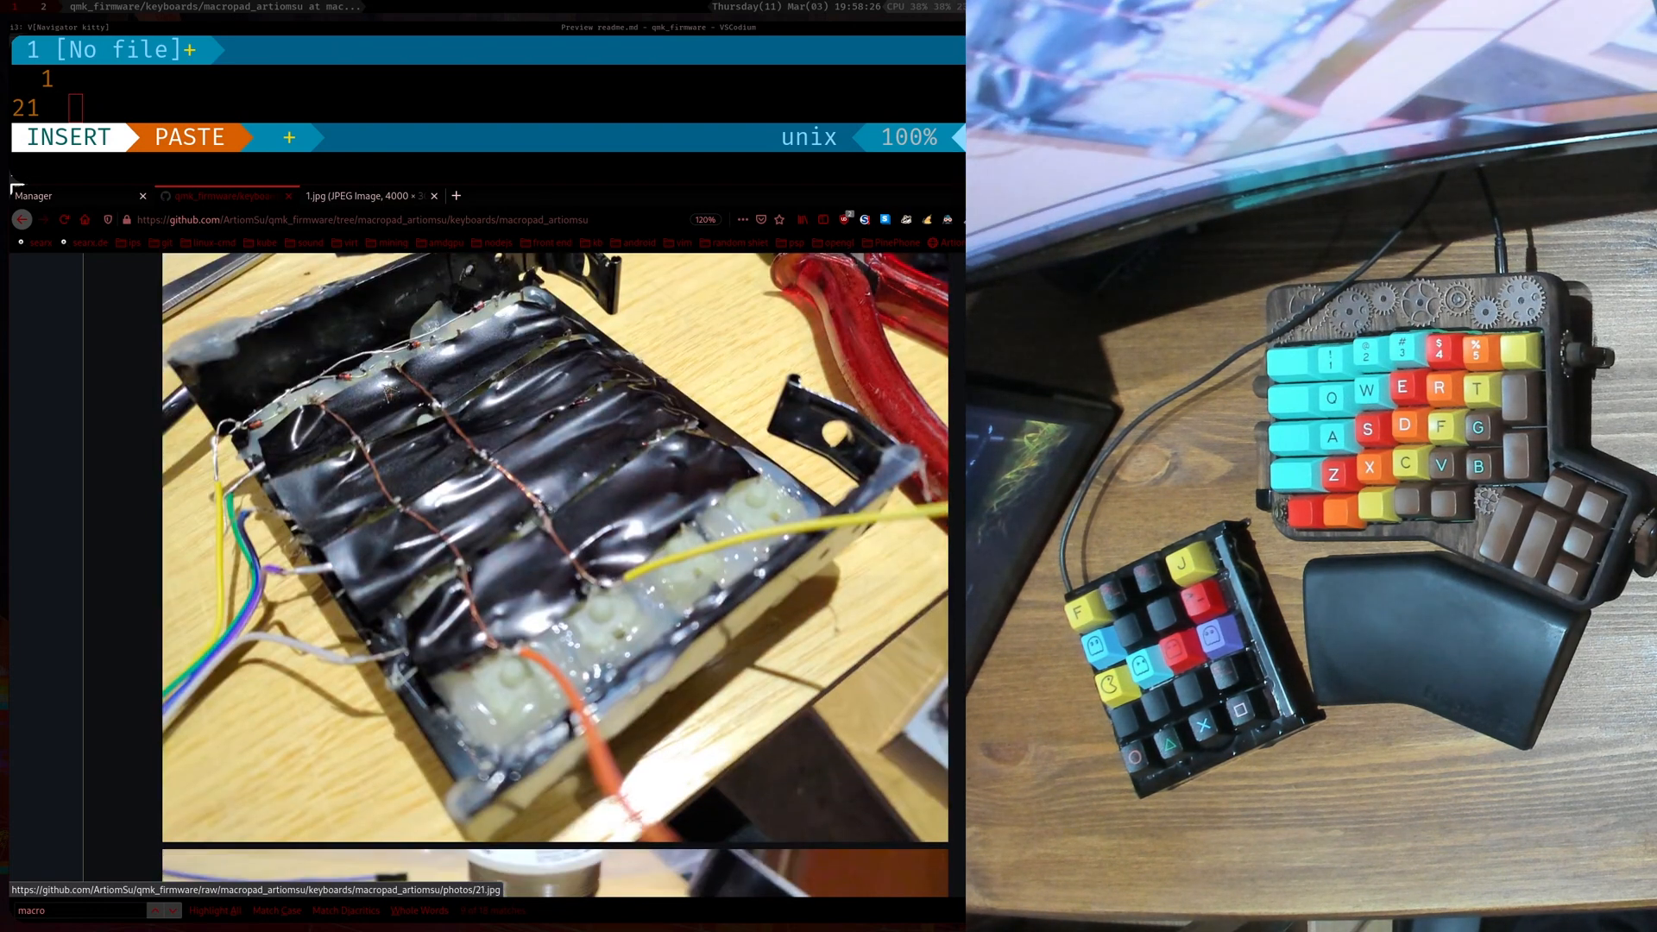
{"action": "scroll", "coordinate": [786, 524], "scroll_direction": "down", "scroll_amount": 1}
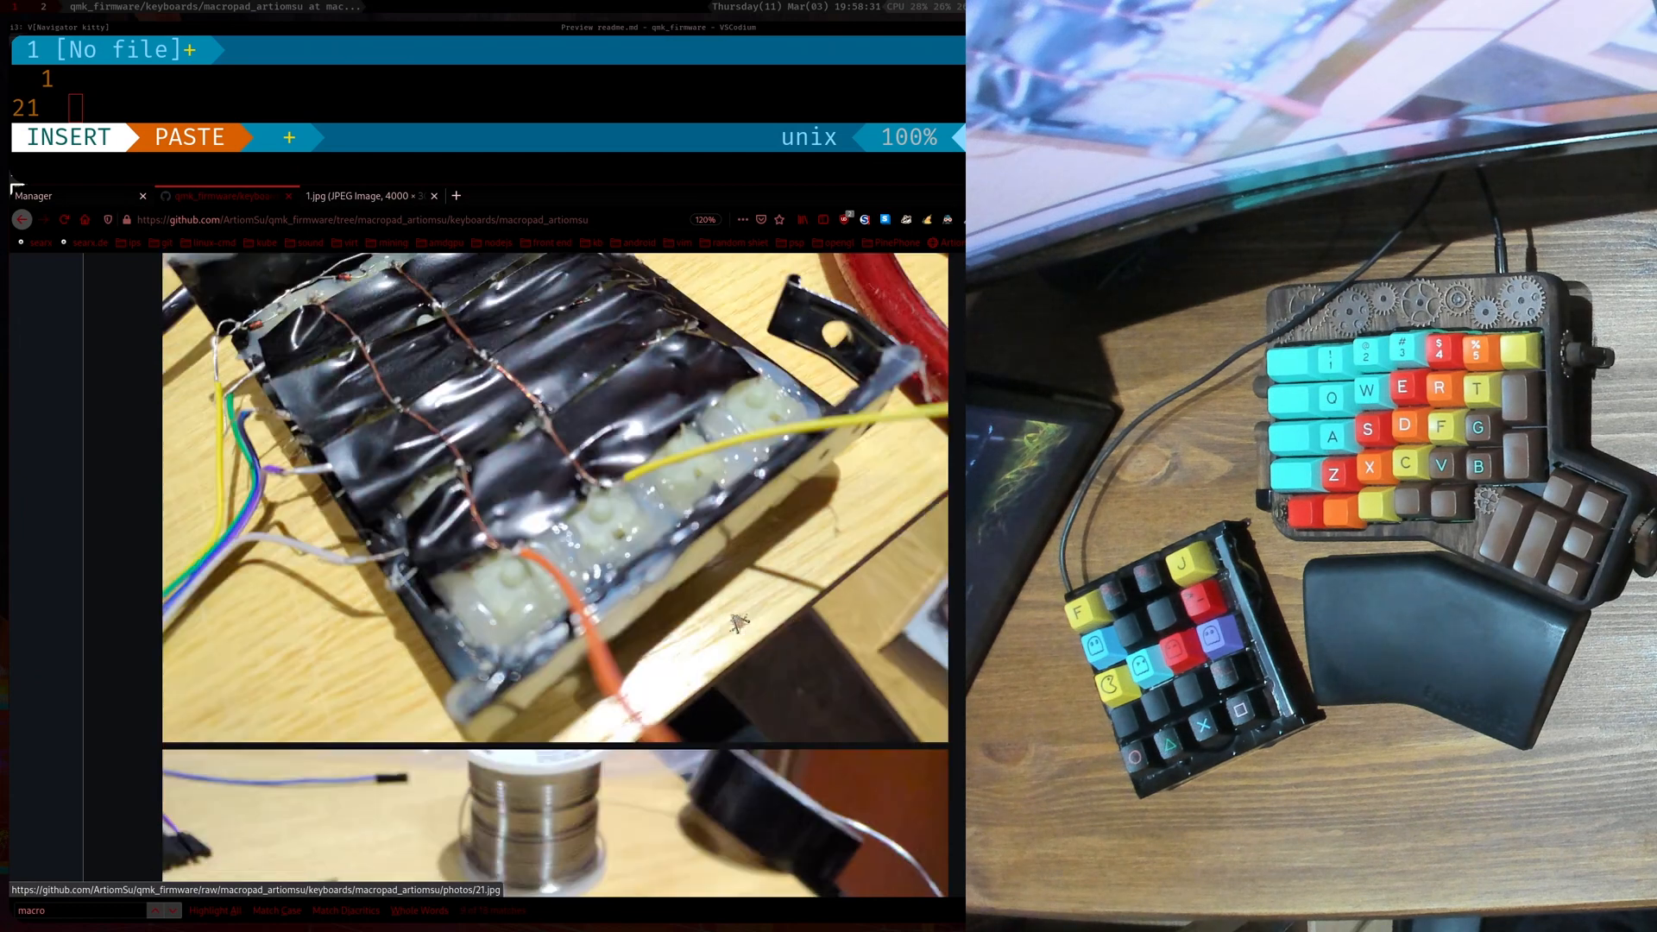
{"action": "scroll", "coordinate": [738, 557], "scroll_direction": "down", "scroll_amount": 4}
{"action": "scroll", "coordinate": [699, 563], "scroll_direction": "down", "scroll_amount": 2}
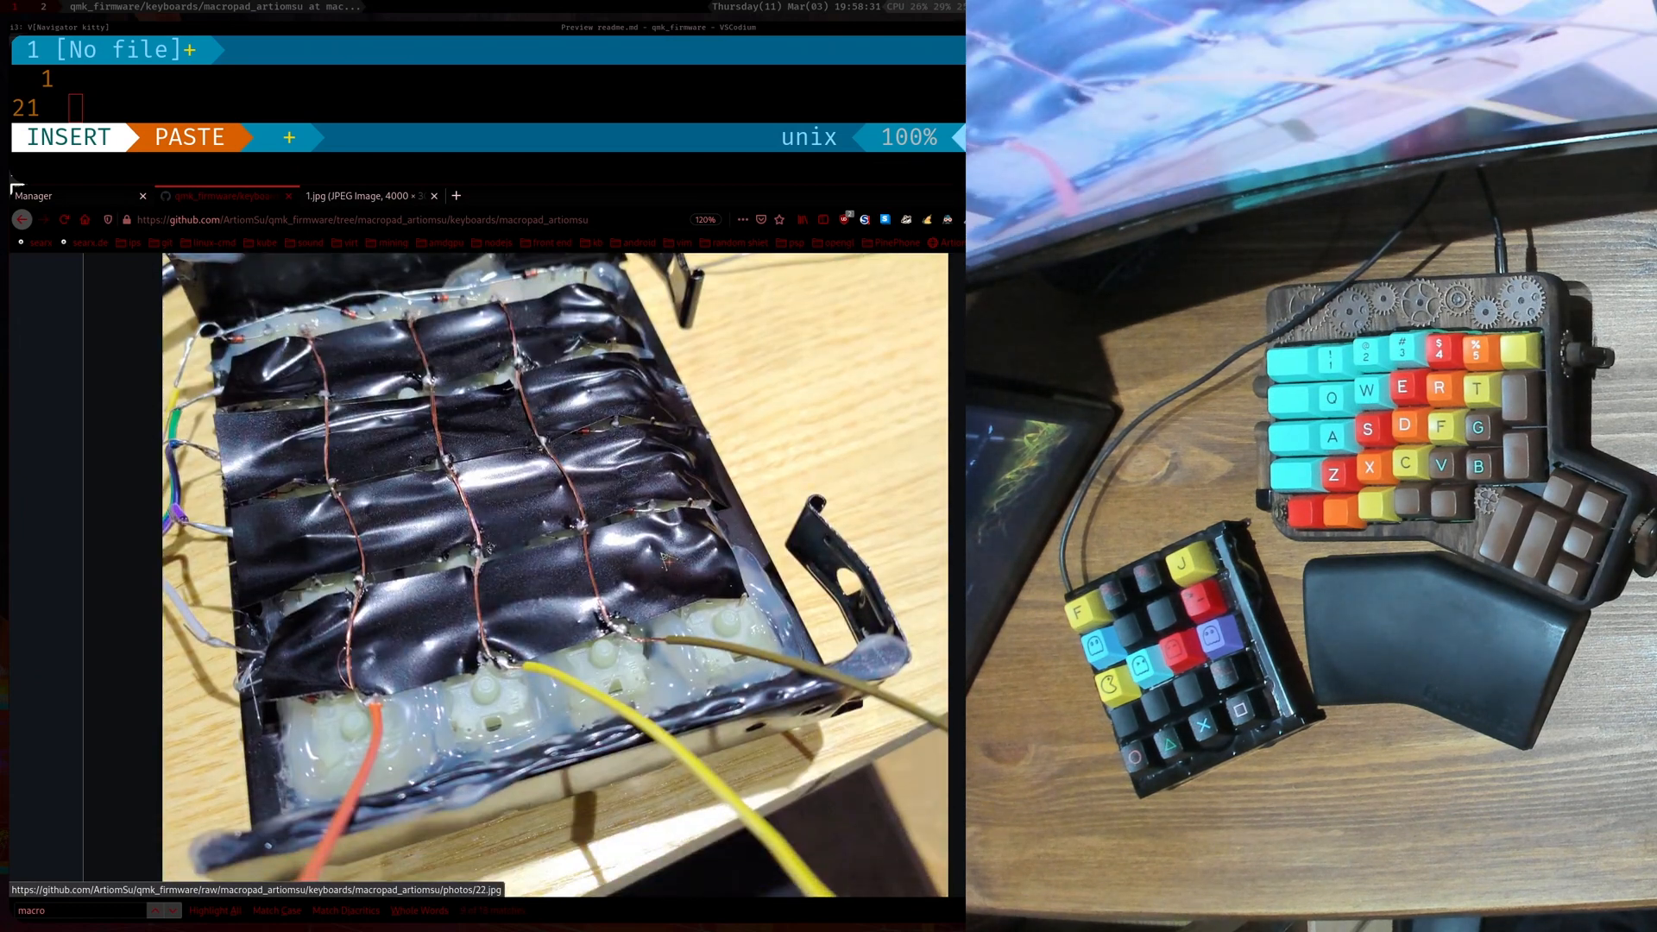
{"action": "scroll", "coordinate": [669, 565], "scroll_direction": "down", "scroll_amount": 2}
{"action": "scroll", "coordinate": [668, 561], "scroll_direction": "down", "scroll_amount": 2}
{"action": "scroll", "coordinate": [667, 556], "scroll_direction": "down", "scroll_amount": 2}
{"action": "scroll", "coordinate": [666, 556], "scroll_direction": "down", "scroll_amount": 2}
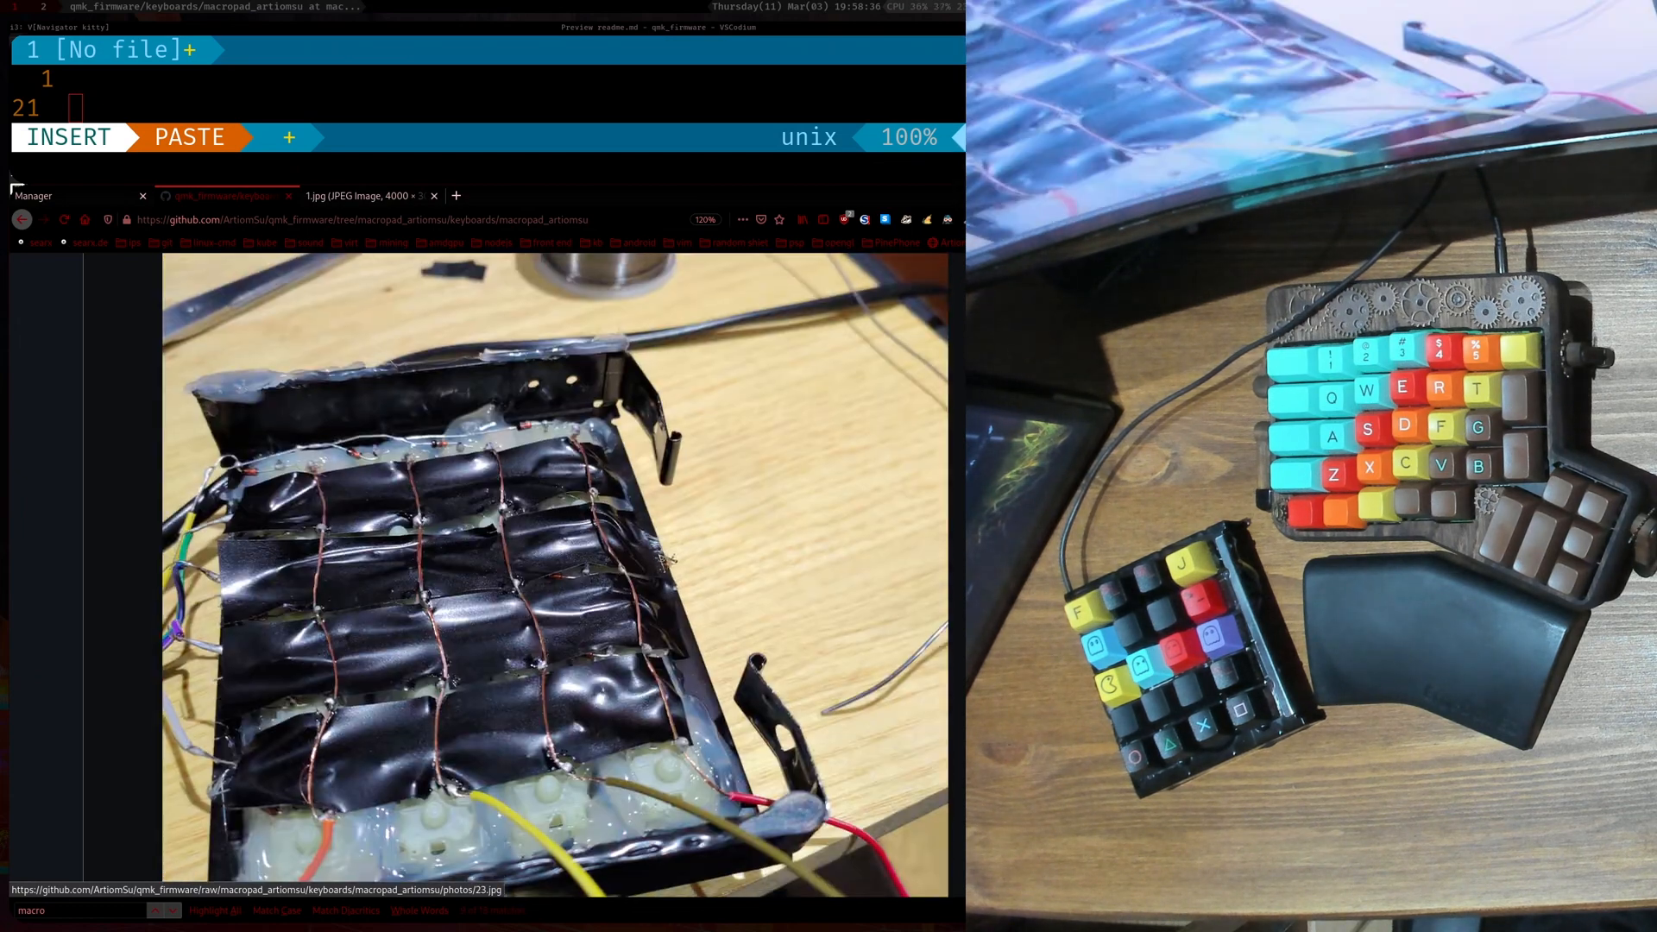
{"action": "scroll", "coordinate": [674, 563], "scroll_direction": "down", "scroll_amount": 2}
{"action": "scroll", "coordinate": [684, 569], "scroll_direction": "down", "scroll_amount": 2}
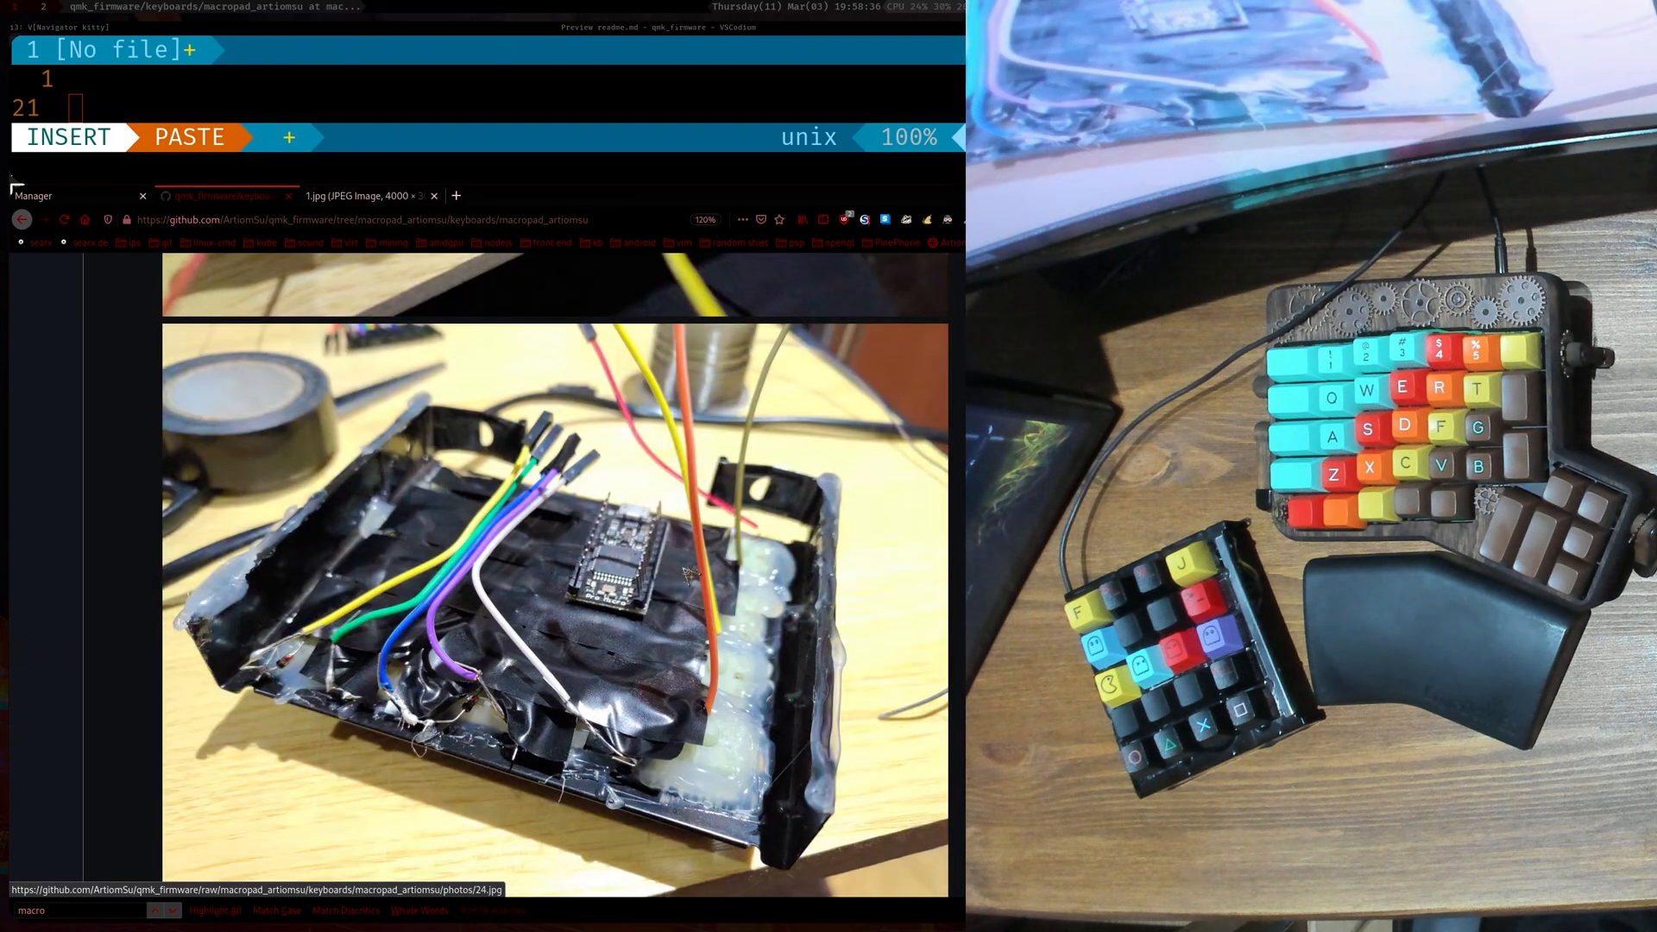
{"action": "scroll", "coordinate": [688, 573], "scroll_direction": "down", "scroll_amount": 1}
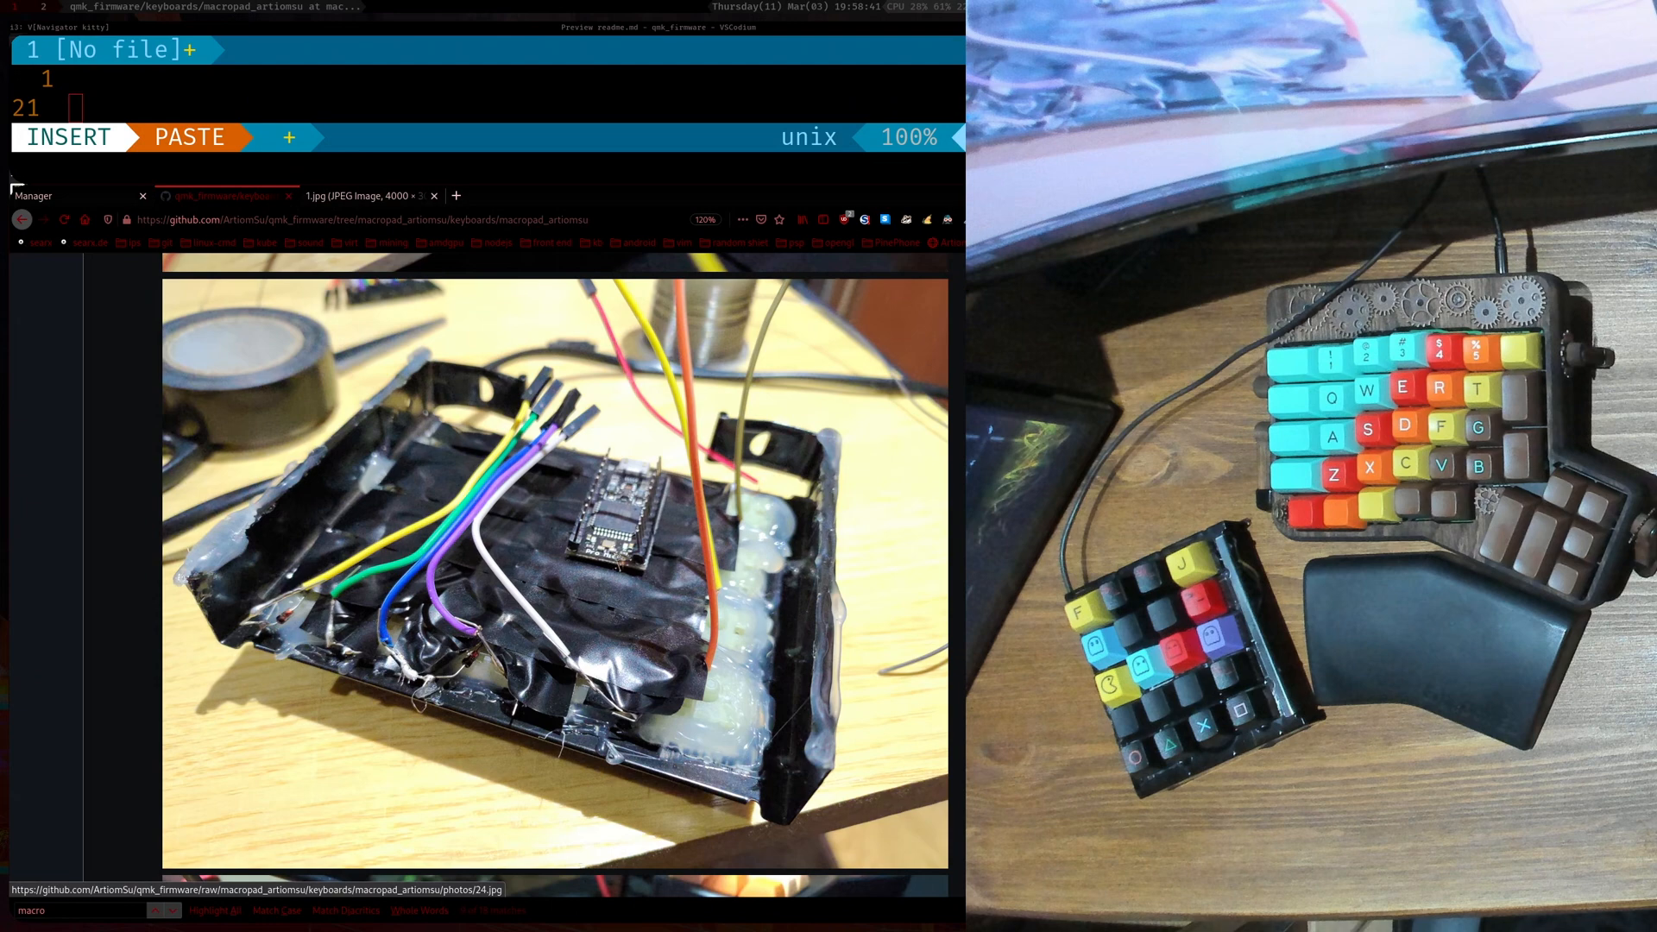
{"action": "scroll", "coordinate": [634, 544], "scroll_direction": "down", "scroll_amount": 3}
{"action": "scroll", "coordinate": [616, 498], "scroll_direction": "down", "scroll_amount": 3}
{"action": "scroll", "coordinate": [618, 511], "scroll_direction": "down", "scroll_amount": 4}
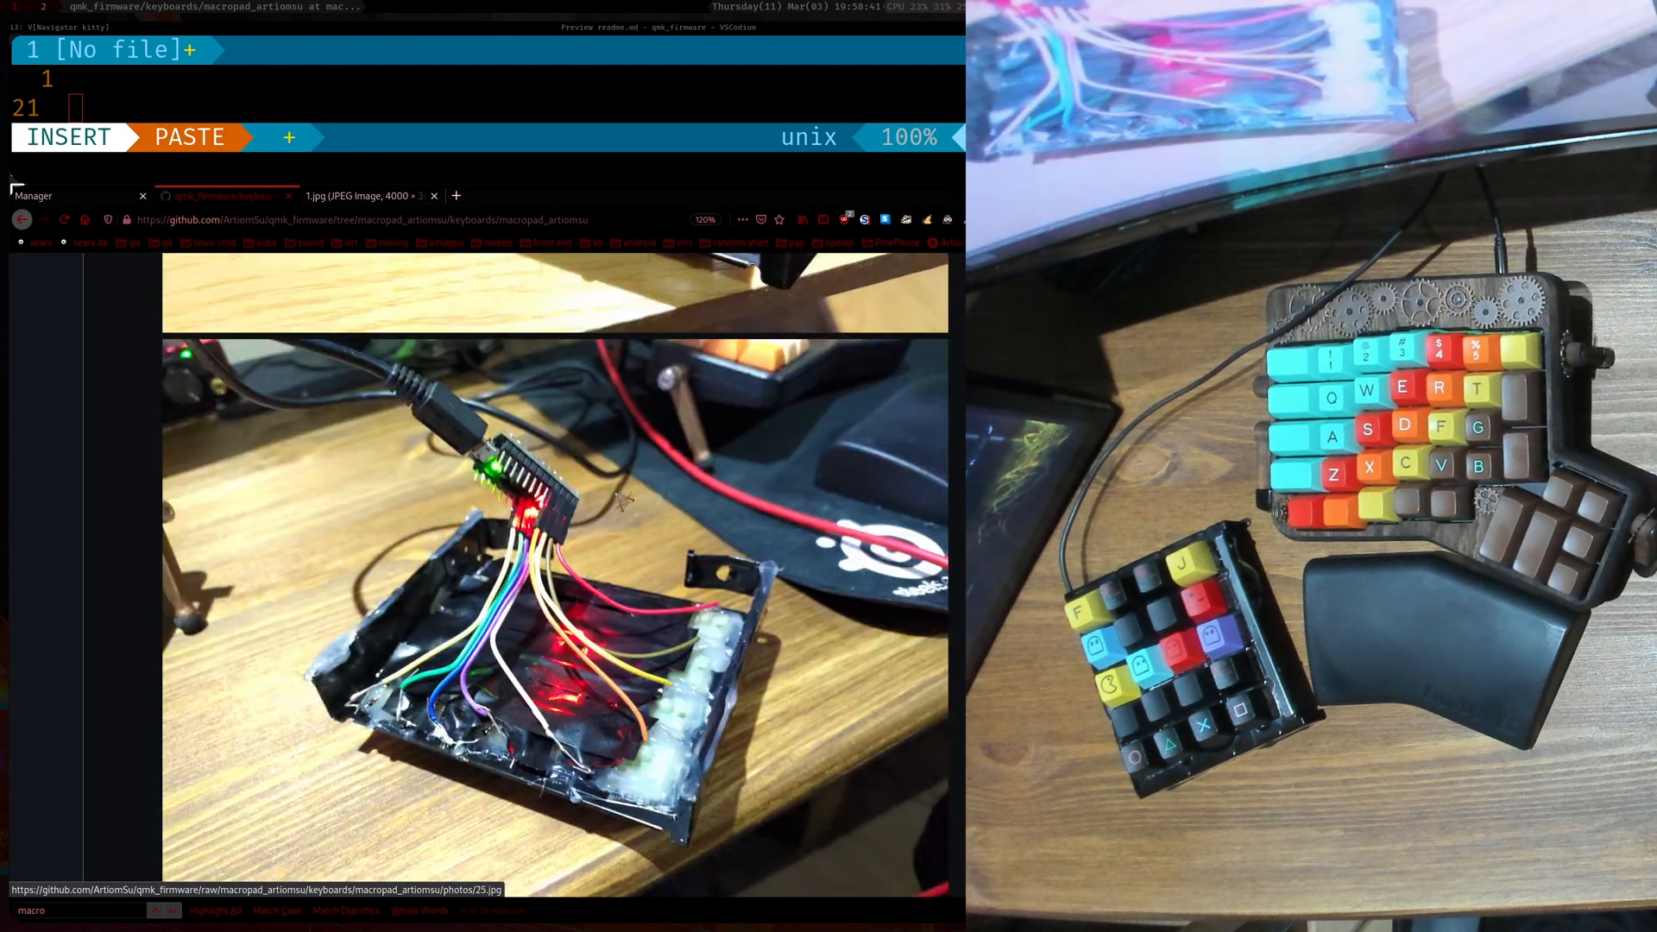
{"action": "scroll", "coordinate": [621, 543], "scroll_direction": "down", "scroll_amount": 1}
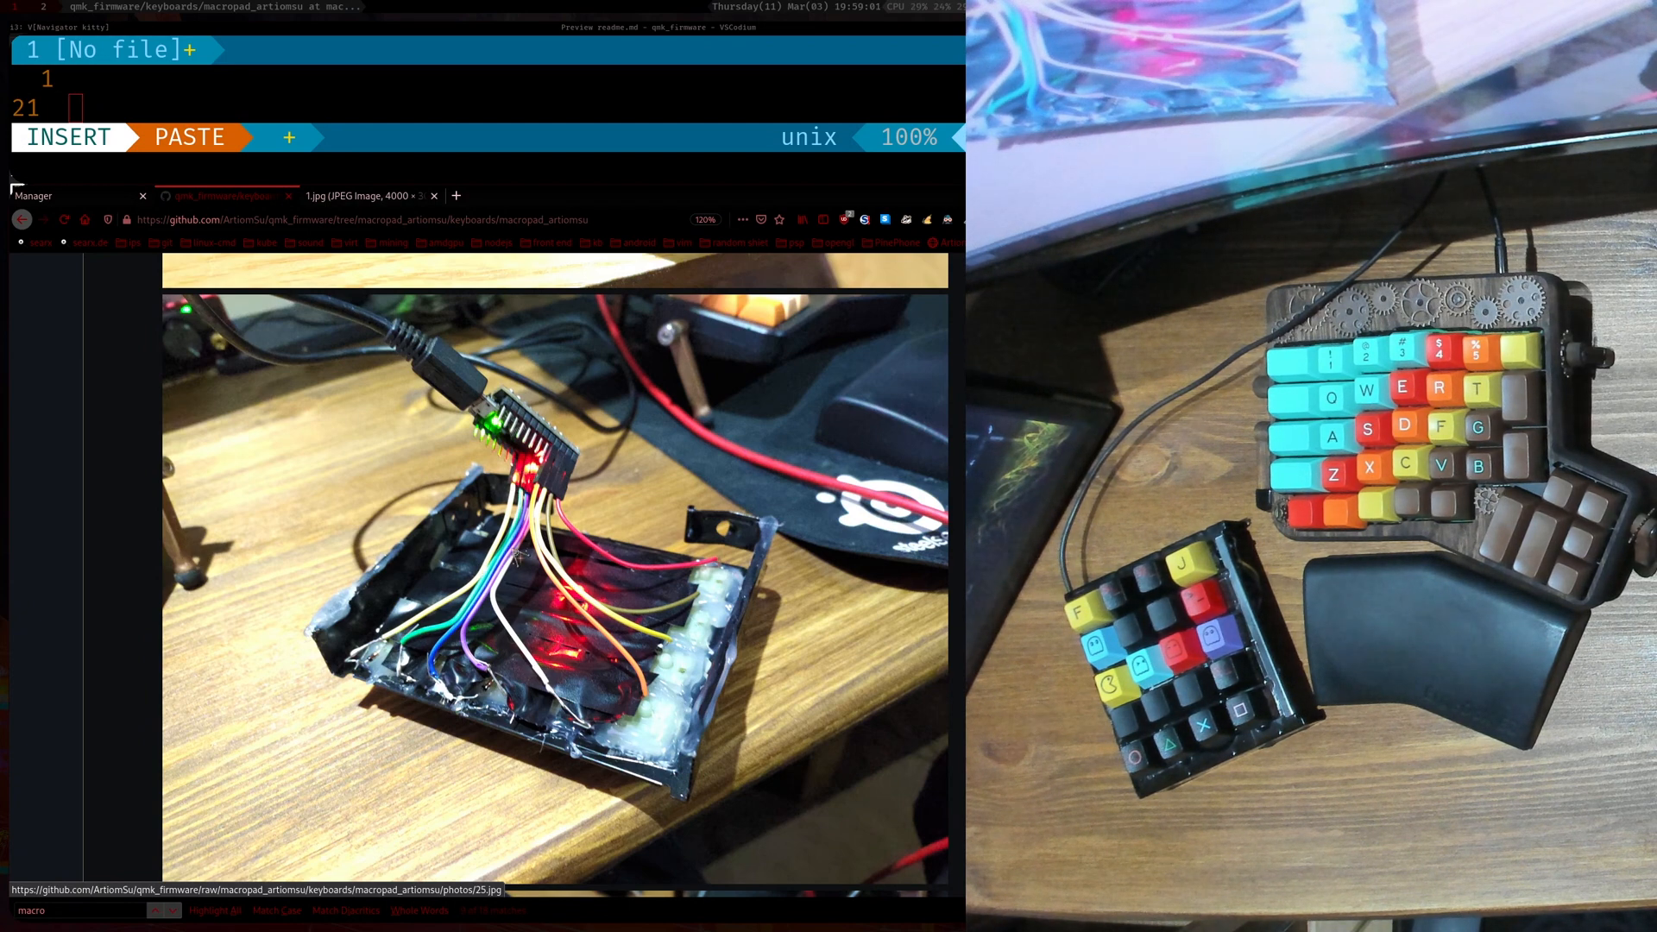
{"action": "scroll", "coordinate": [525, 557], "scroll_direction": "down", "scroll_amount": 5}
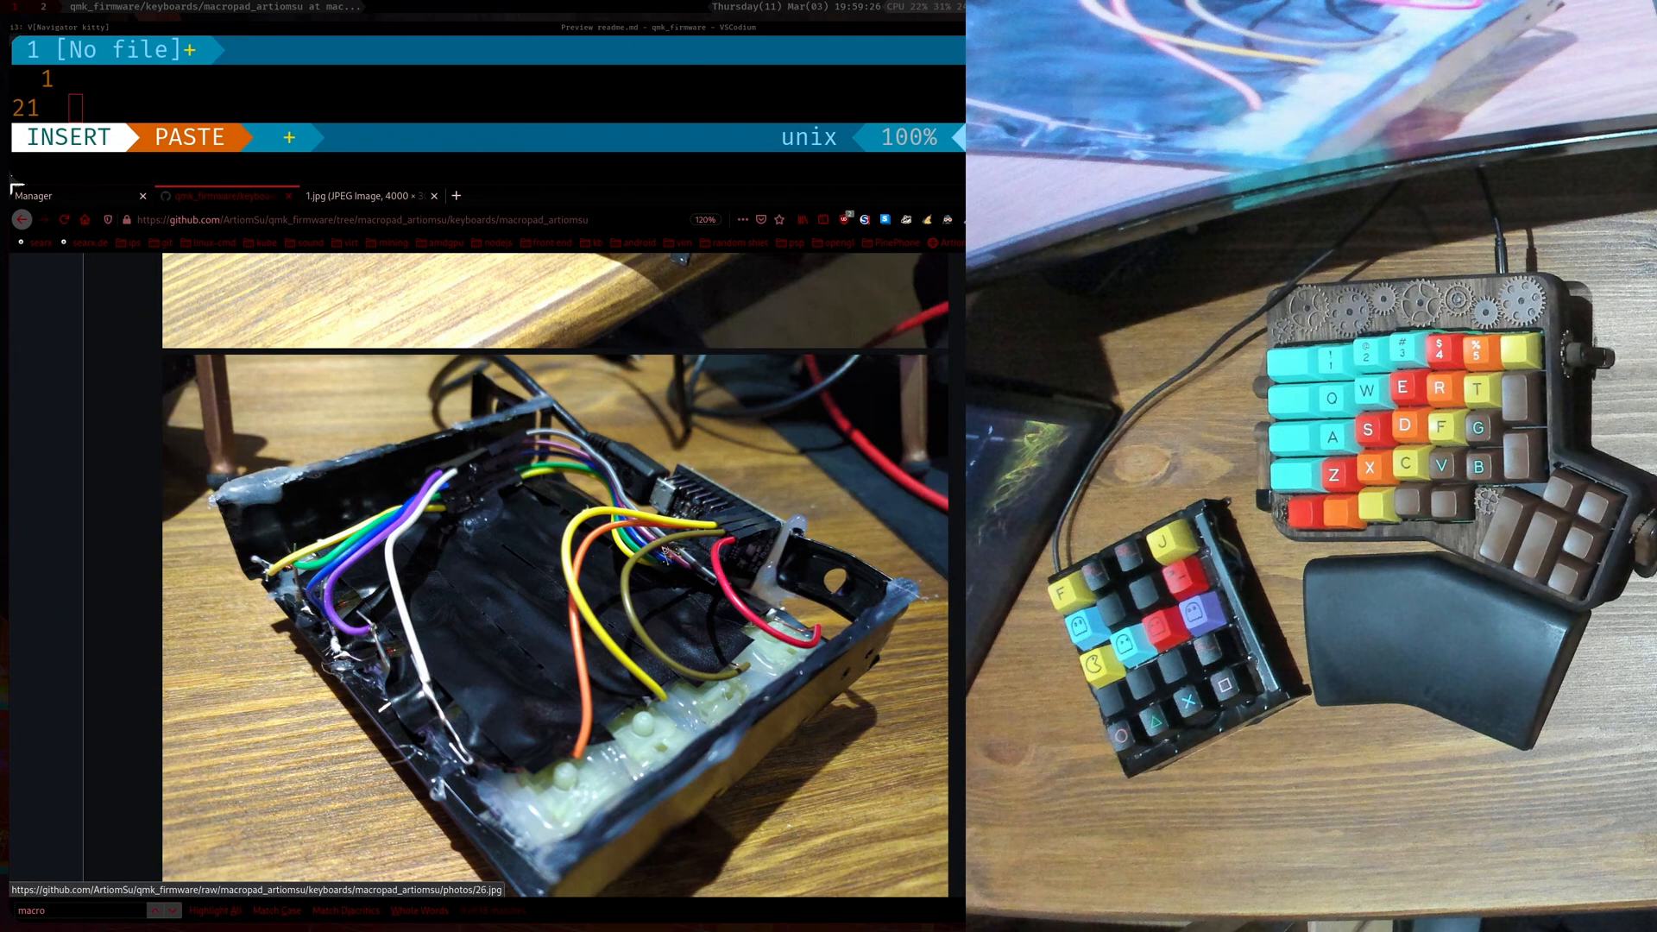
{"action": "scroll", "coordinate": [556, 576], "scroll_direction": "down", "scroll_amount": 3}
{"action": "scroll", "coordinate": [556, 574], "scroll_direction": "down", "scroll_amount": 2}
{"action": "scroll", "coordinate": [614, 559], "scroll_direction": "down", "scroll_amount": 1}
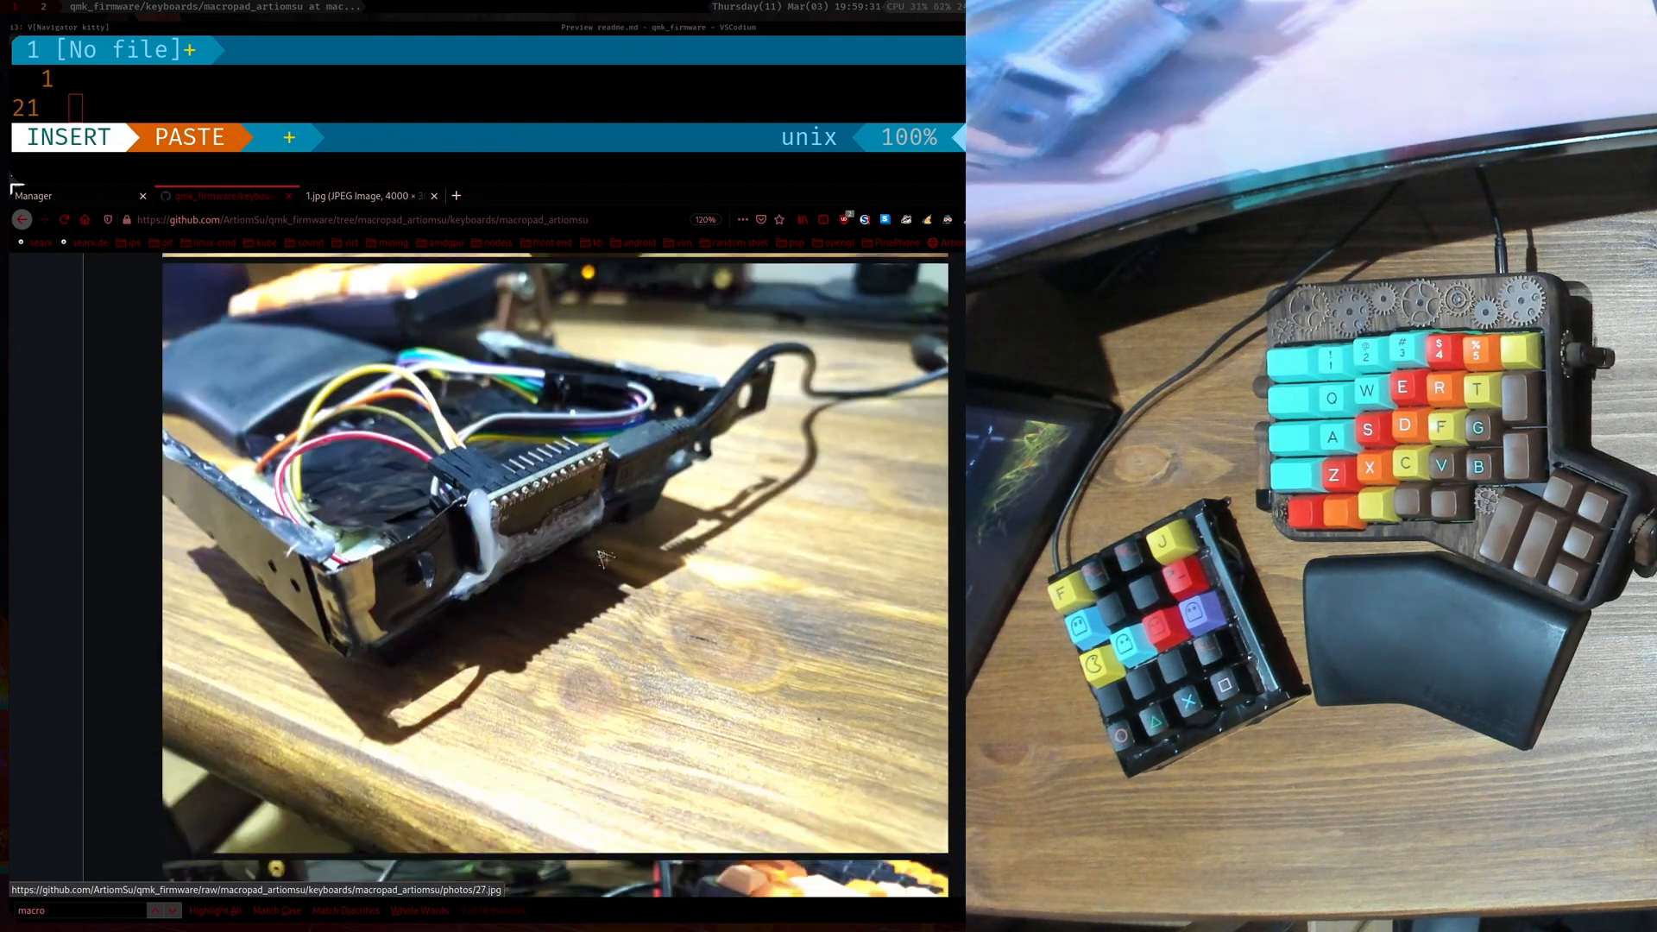
{"action": "scroll", "coordinate": [606, 550], "scroll_direction": "down", "scroll_amount": 2}
{"action": "scroll", "coordinate": [596, 533], "scroll_direction": "down", "scroll_amount": 1}
{"action": "scroll", "coordinate": [586, 517], "scroll_direction": "down", "scroll_amount": 1}
{"action": "scroll", "coordinate": [579, 511], "scroll_direction": "down", "scroll_amount": 2}
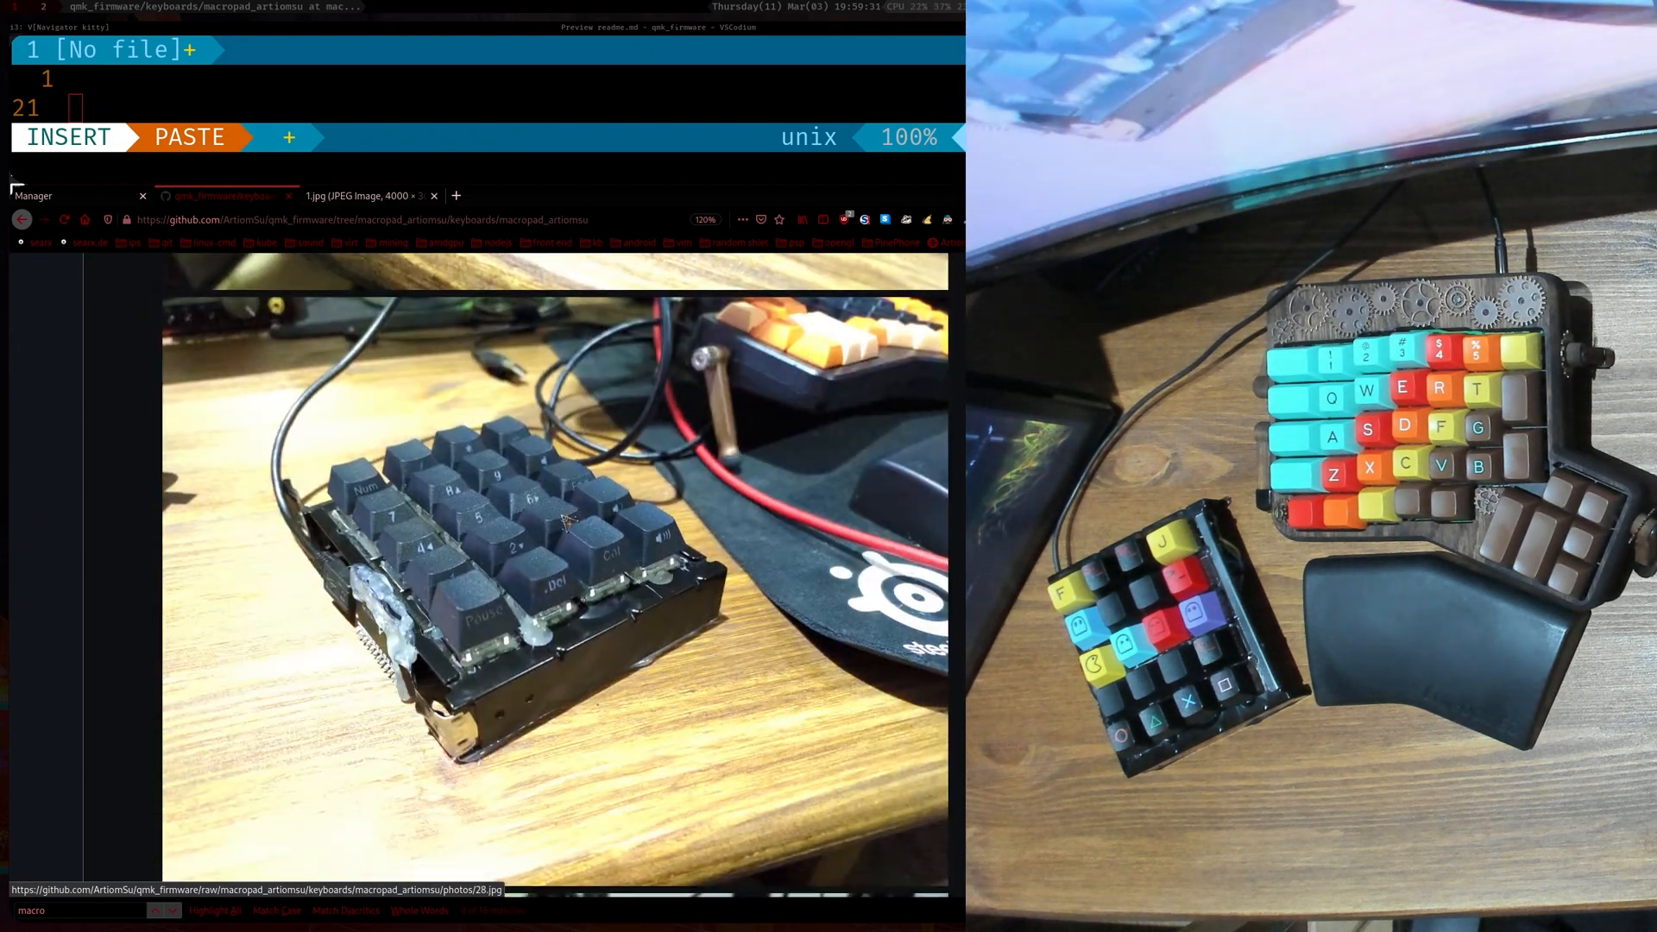
{"action": "scroll", "coordinate": [582, 515], "scroll_direction": "down", "scroll_amount": 2}
{"action": "scroll", "coordinate": [584, 516], "scroll_direction": "down", "scroll_amount": 2}
{"action": "scroll", "coordinate": [589, 525], "scroll_direction": "down", "scroll_amount": 2}
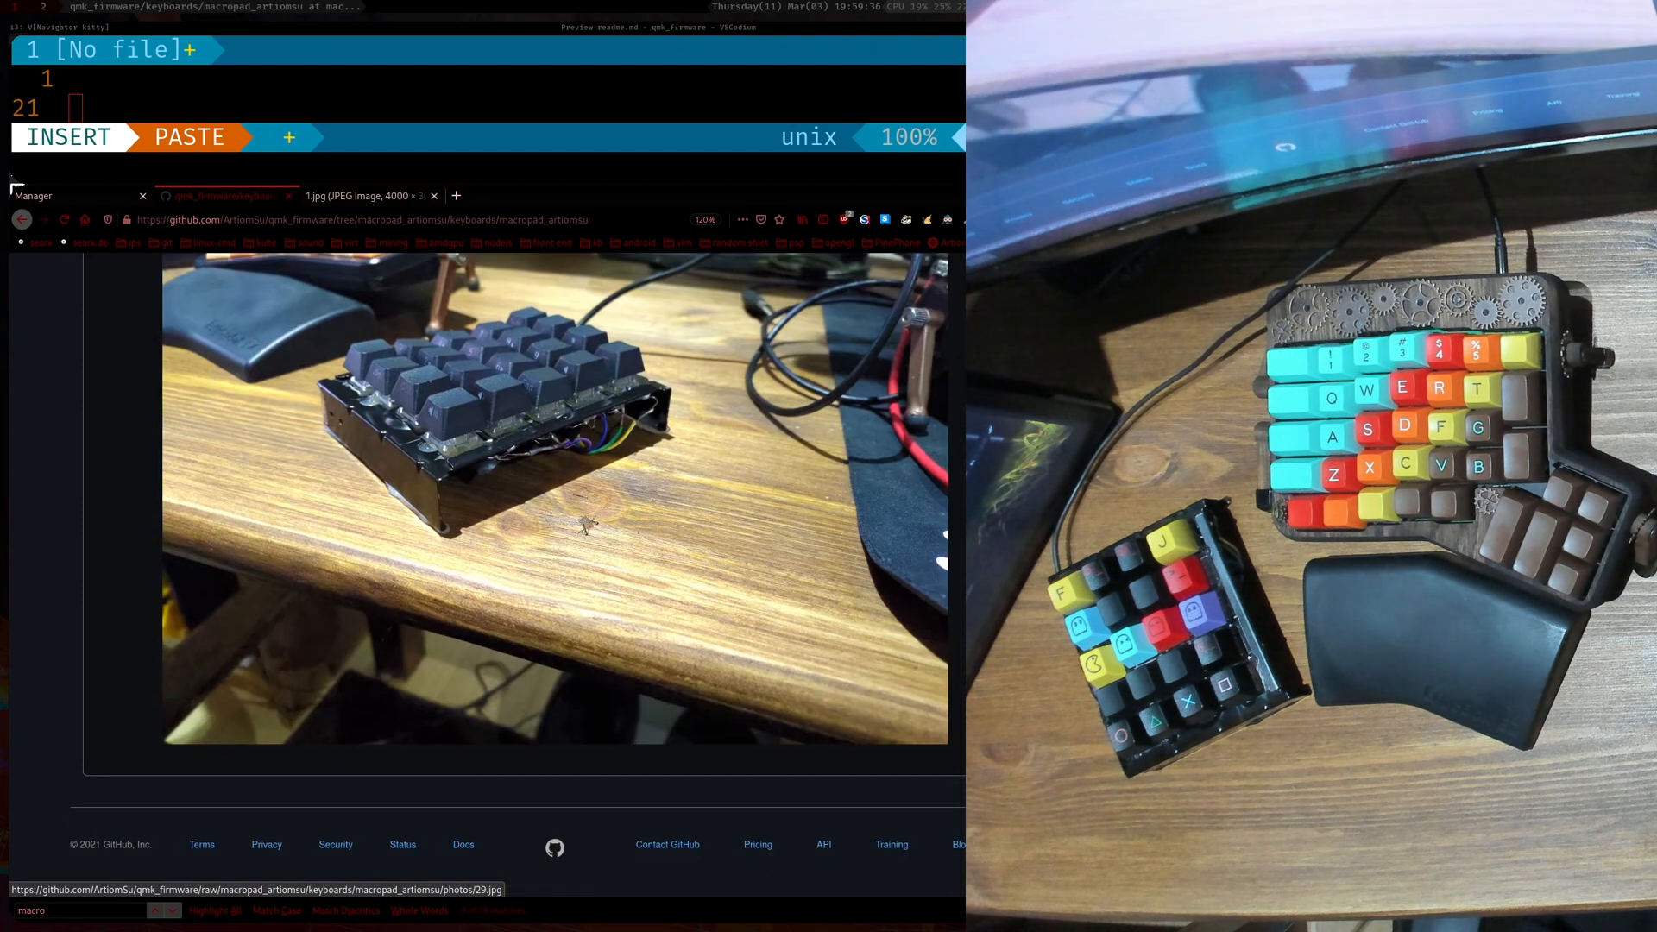
{"action": "scroll", "coordinate": [596, 537], "scroll_direction": "up", "scroll_amount": 3}
{"action": "scroll", "coordinate": [602, 552], "scroll_direction": "up", "scroll_amount": 3}
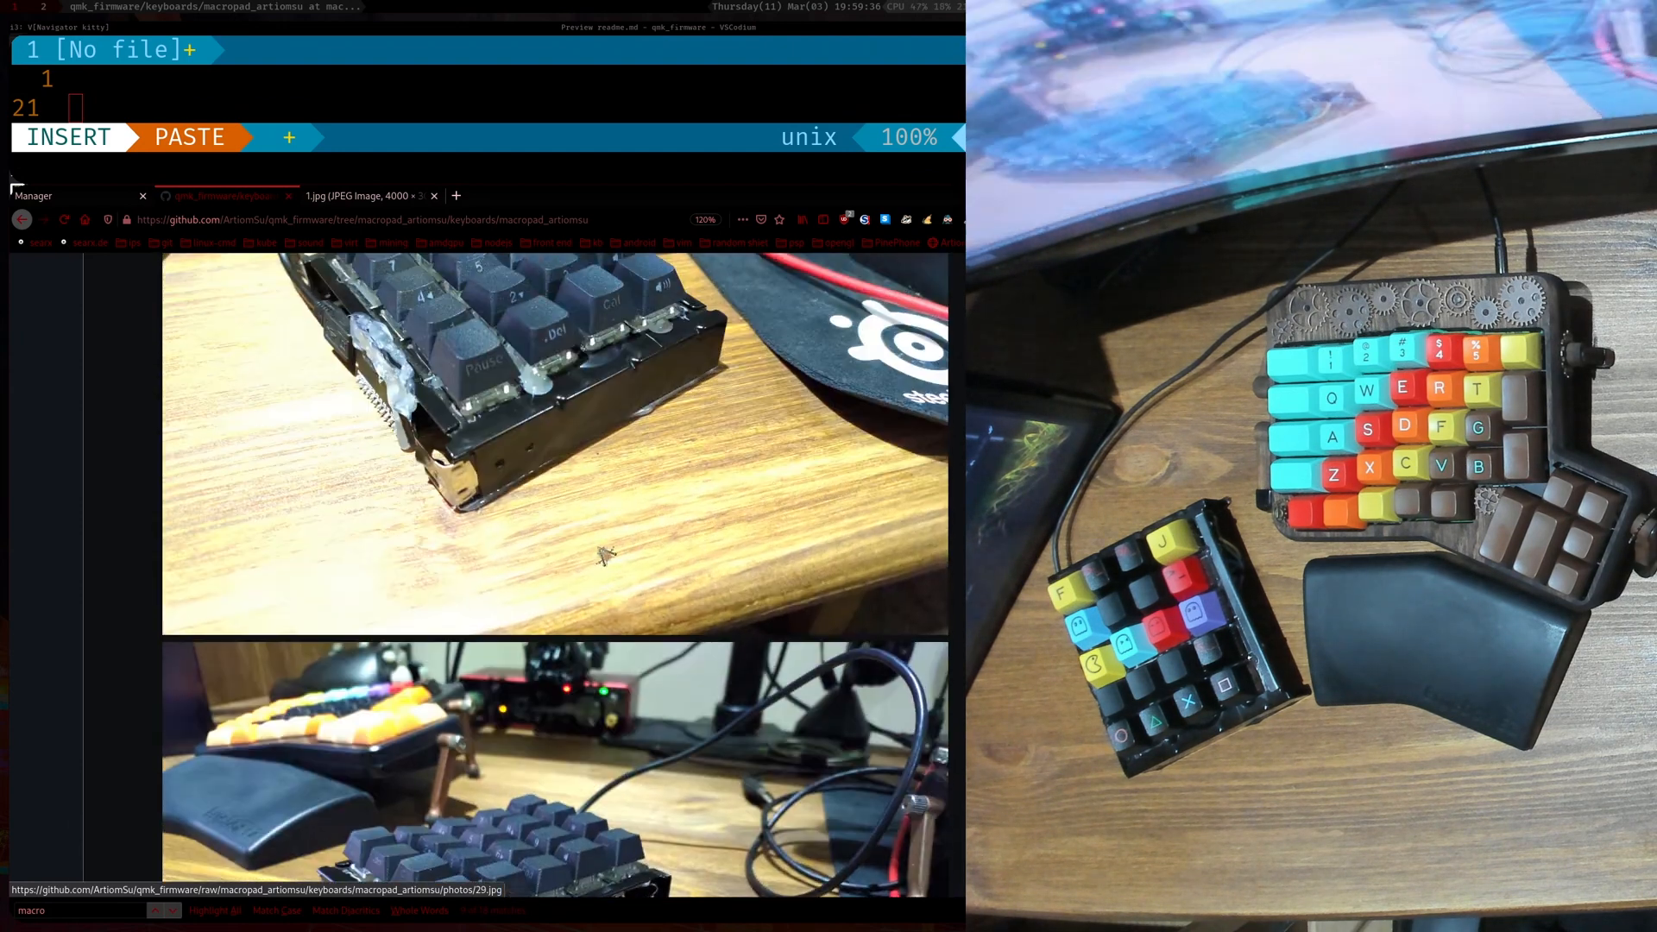